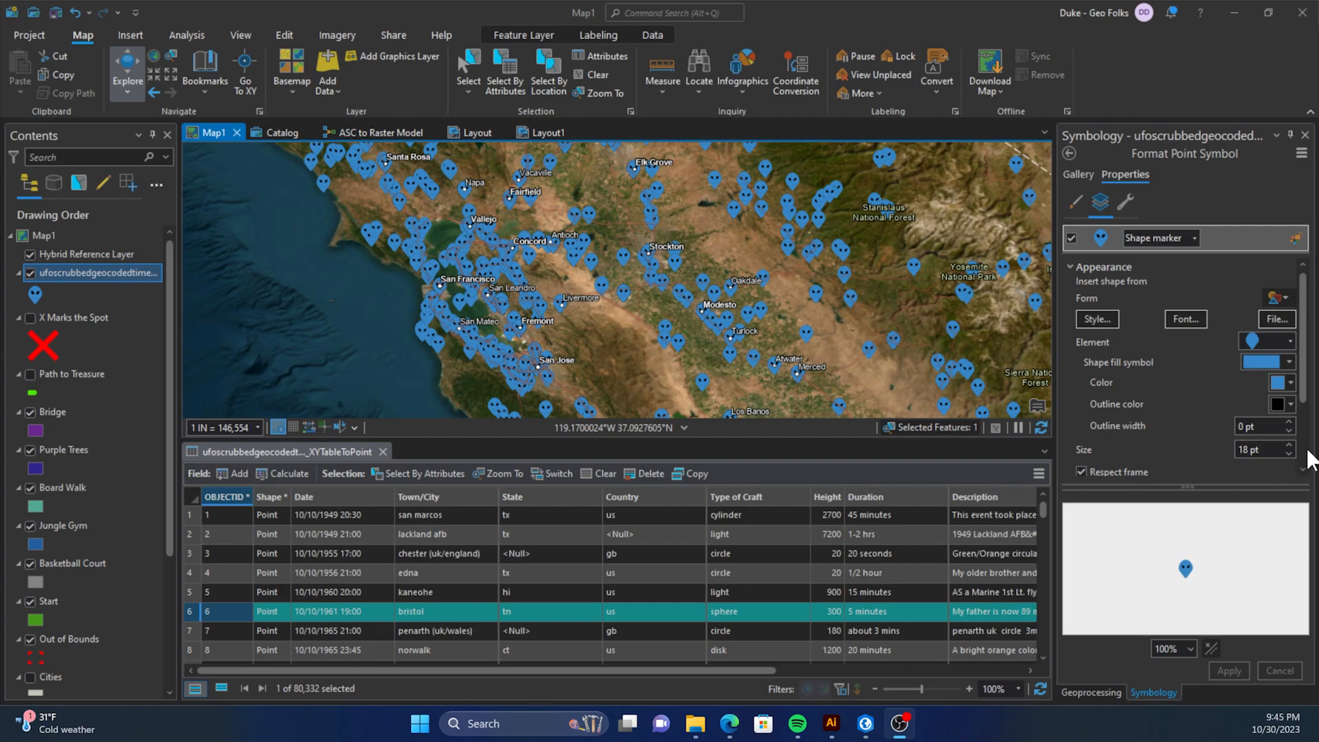
Increase the UFO layer's alien marker size to 23 pt and apply the change to the map.
{"action": "left_click", "coordinate": [1290, 445]}
{"action": "left_click", "coordinate": [1290, 446]}
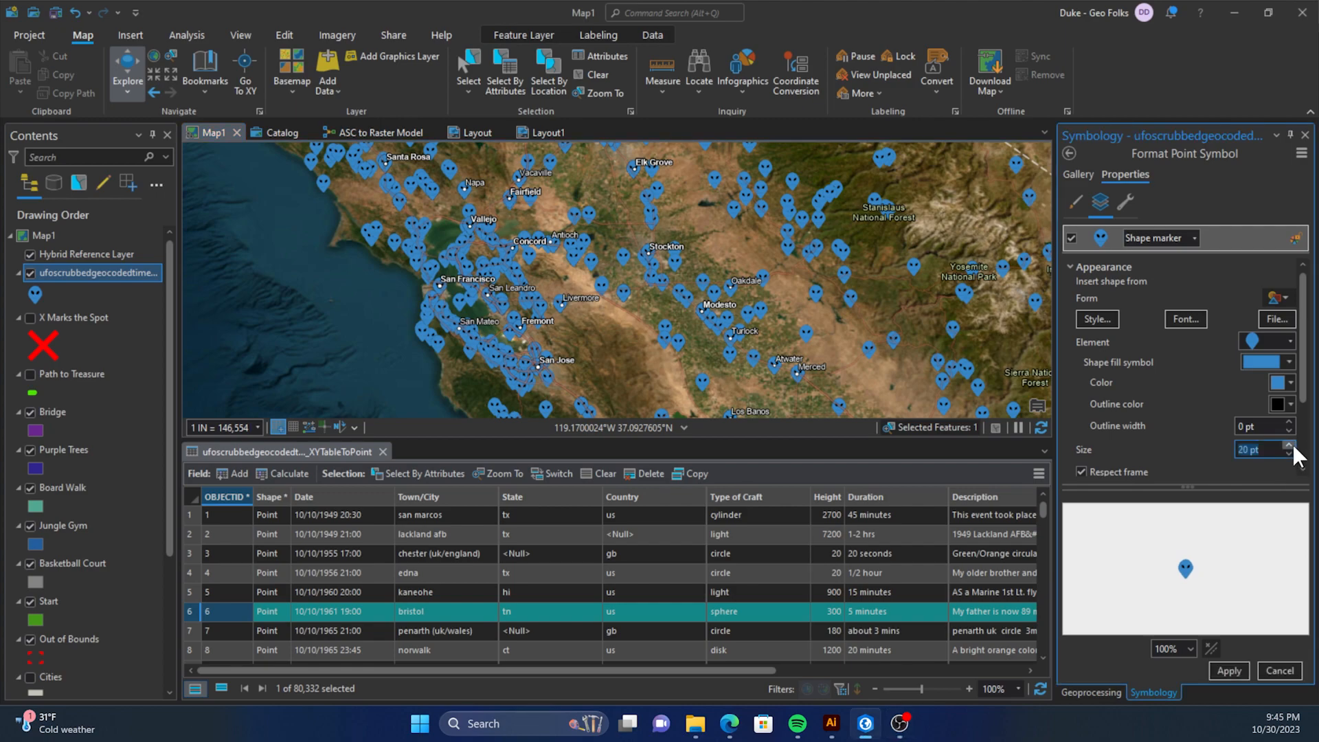
{"action": "left_click", "coordinate": [1290, 446]}
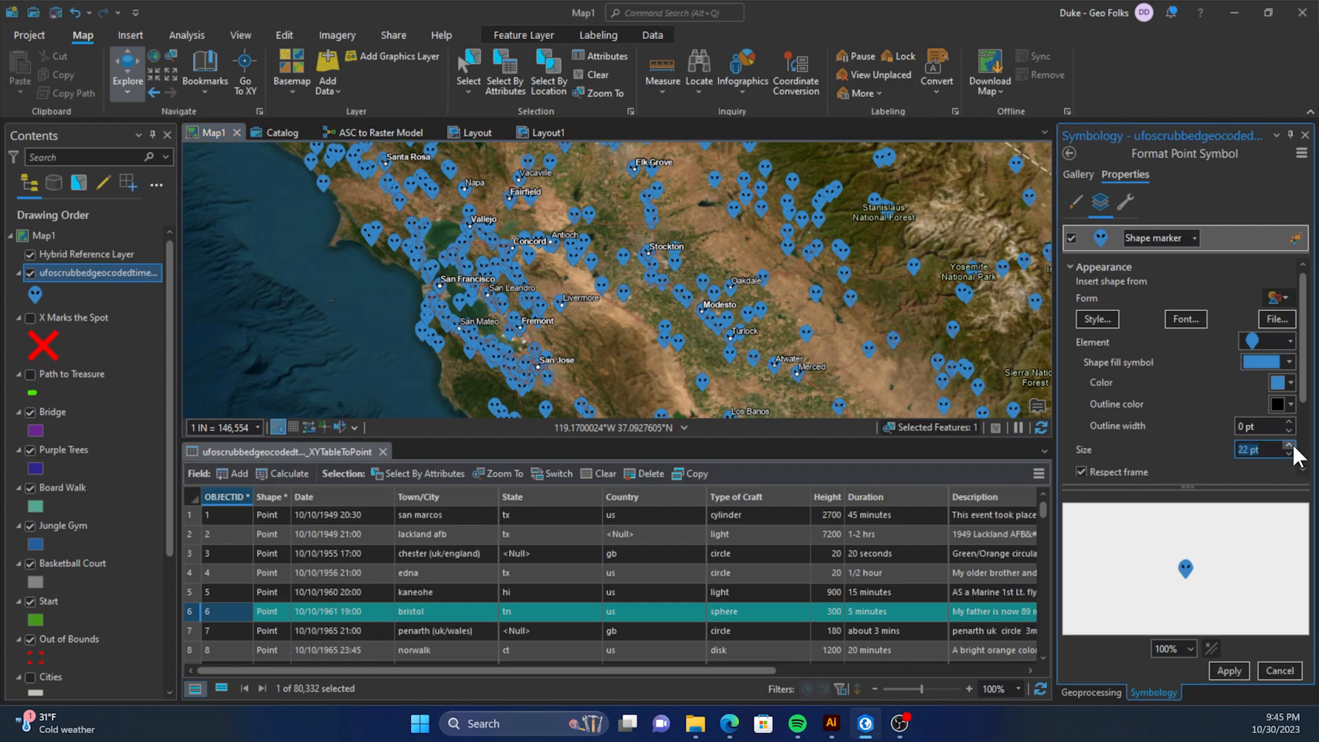
{"action": "left_click", "coordinate": [1230, 669]}
{"action": "scroll", "coordinate": [648, 286], "scroll_direction": "up", "scroll_amount": 2}
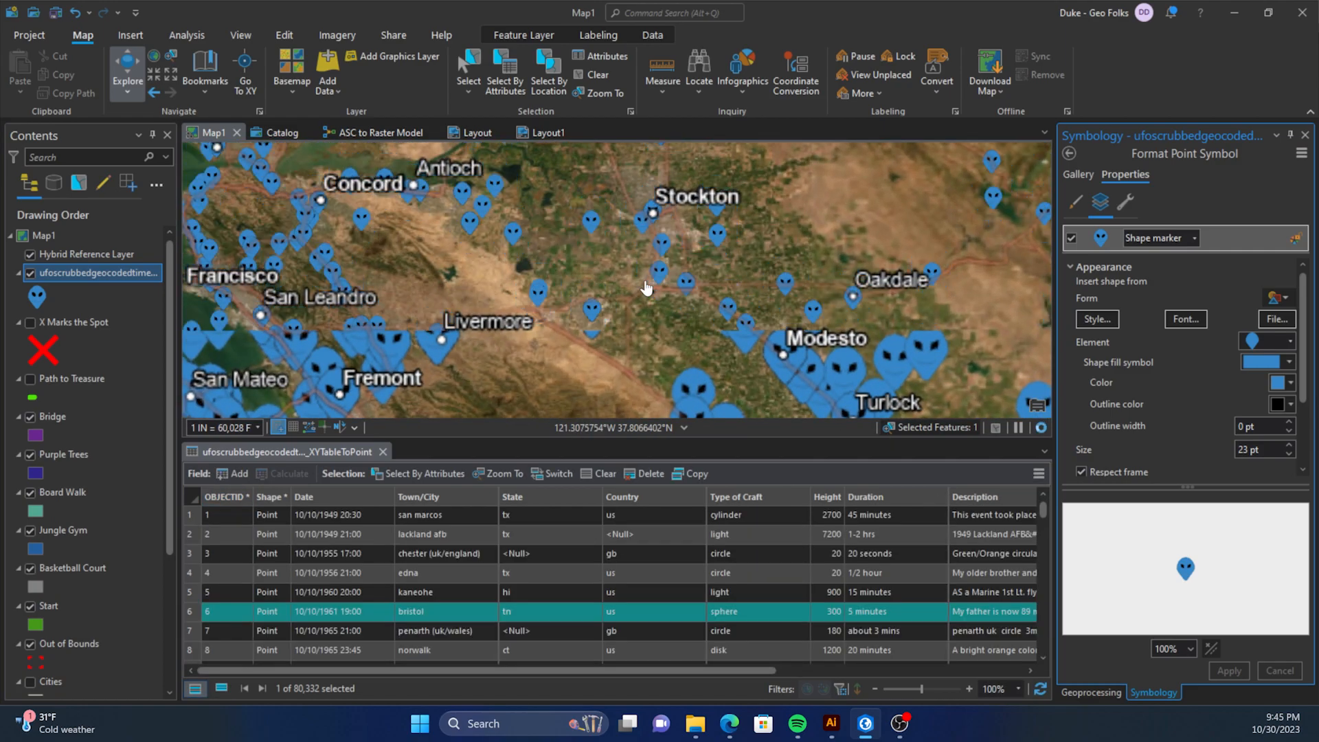
Change the alien marker's shape colour to bright red and apply it to the layer.
{"action": "left_click", "coordinate": [1292, 382]}
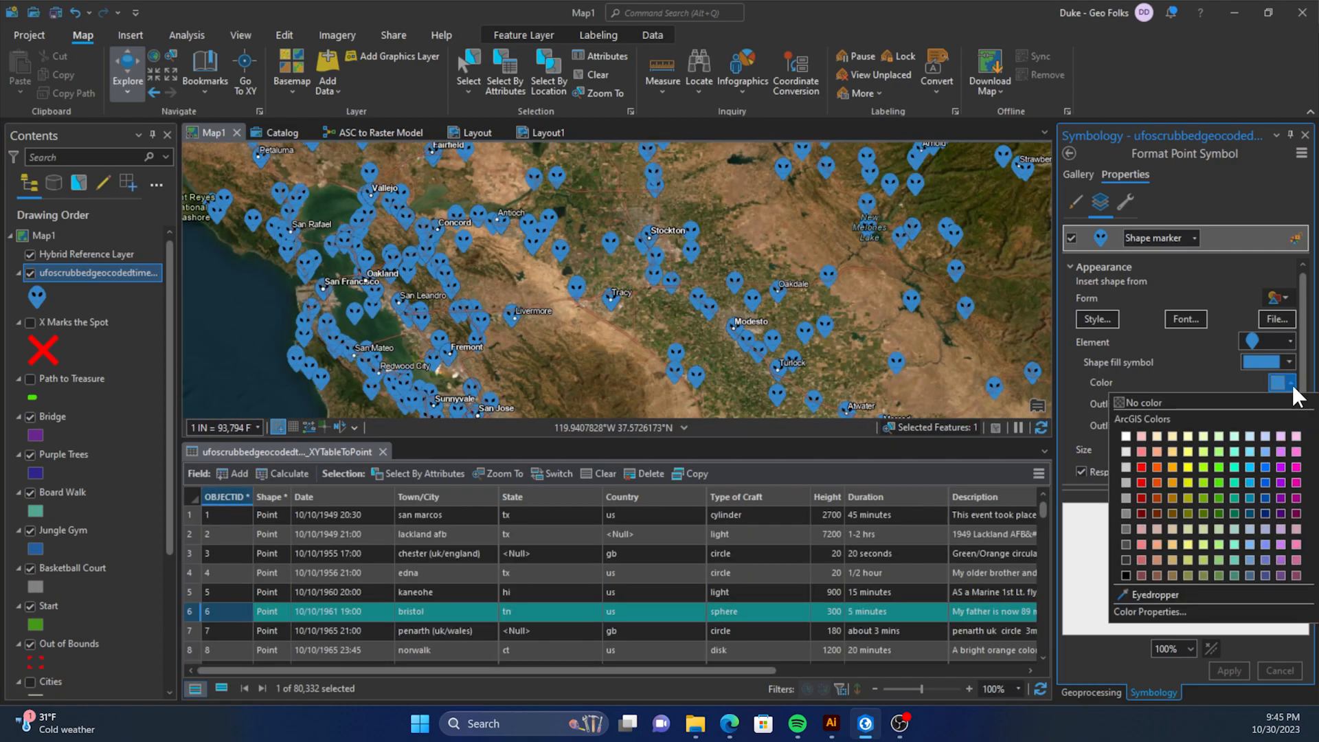
{"action": "left_click", "coordinate": [1139, 467]}
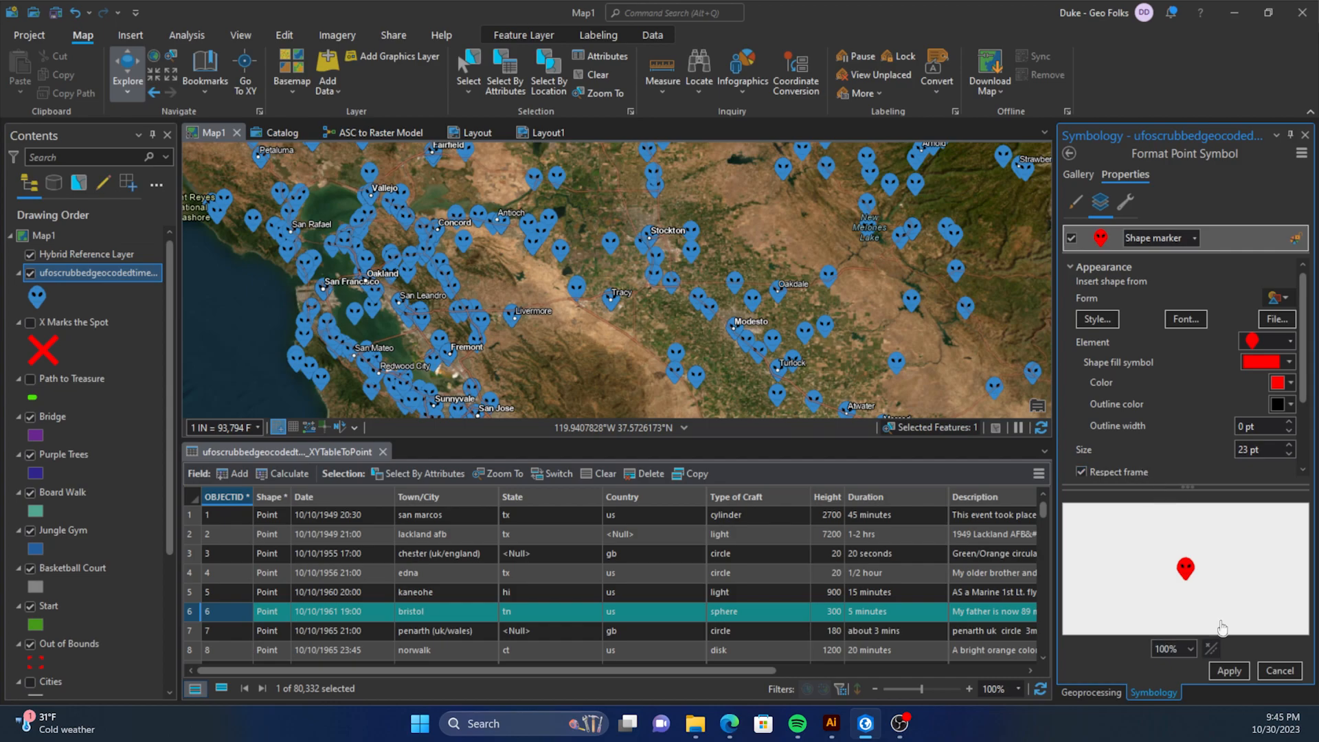
{"action": "left_click", "coordinate": [1237, 670]}
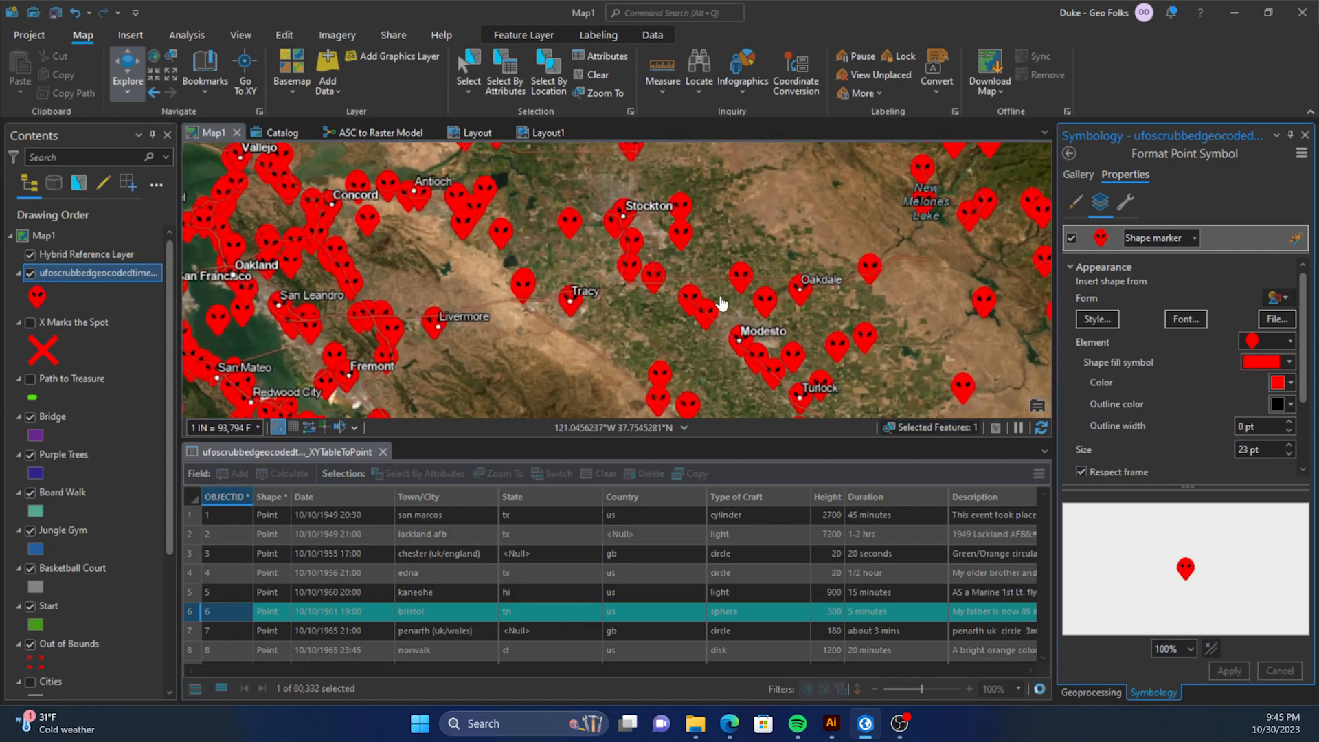
{"action": "scroll", "coordinate": [1174, 460], "scroll_direction": "down", "scroll_amount": 3}
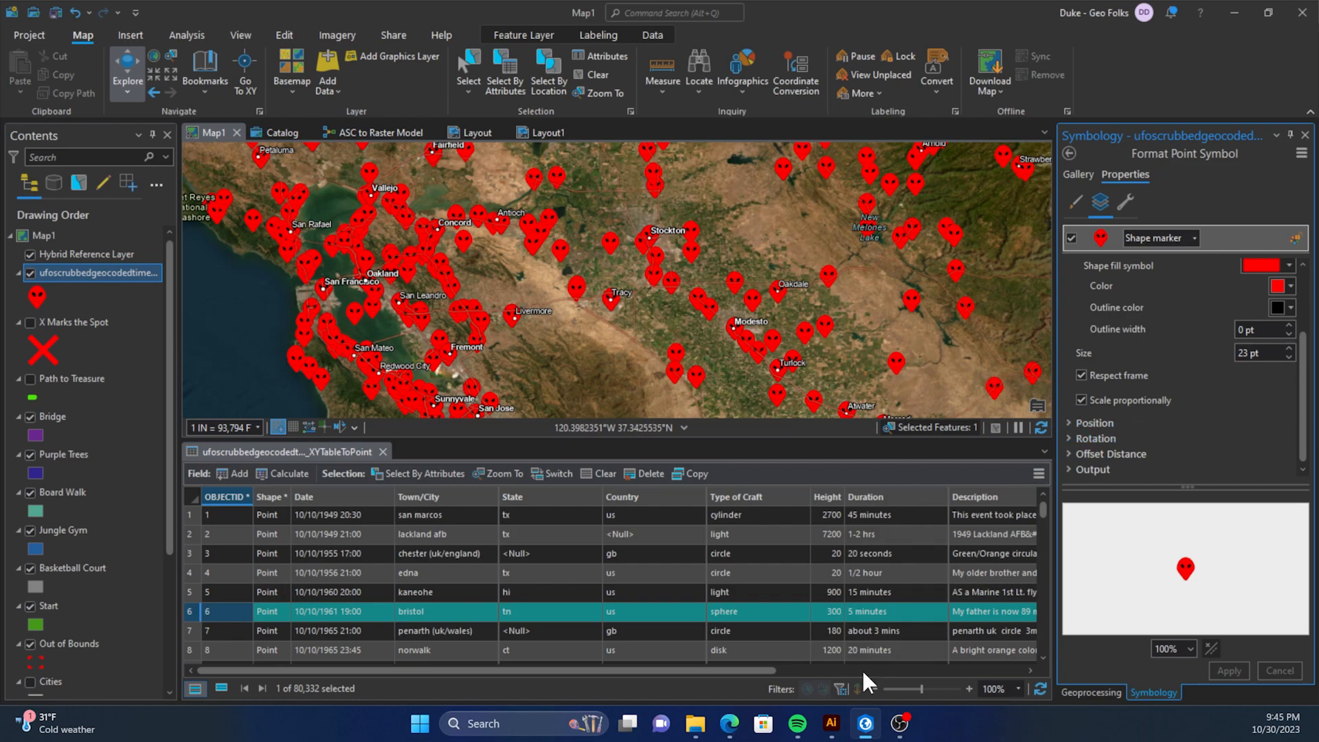
Switch to Illustrator and draw an upright ellipse about 180 × 233 pt below the existing faces as a new head.
{"action": "left_click", "coordinate": [832, 724]}
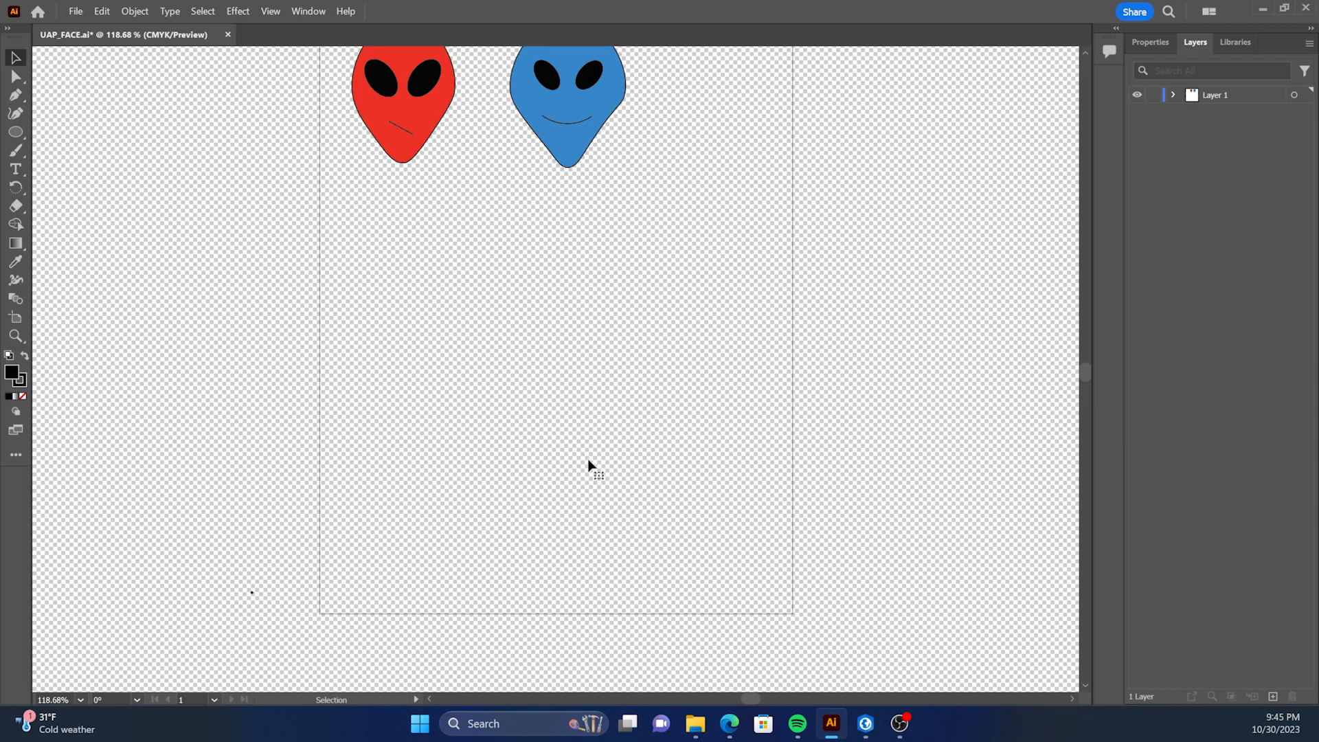
{"action": "scroll", "coordinate": [442, 256], "scroll_direction": "up", "scroll_amount": 2}
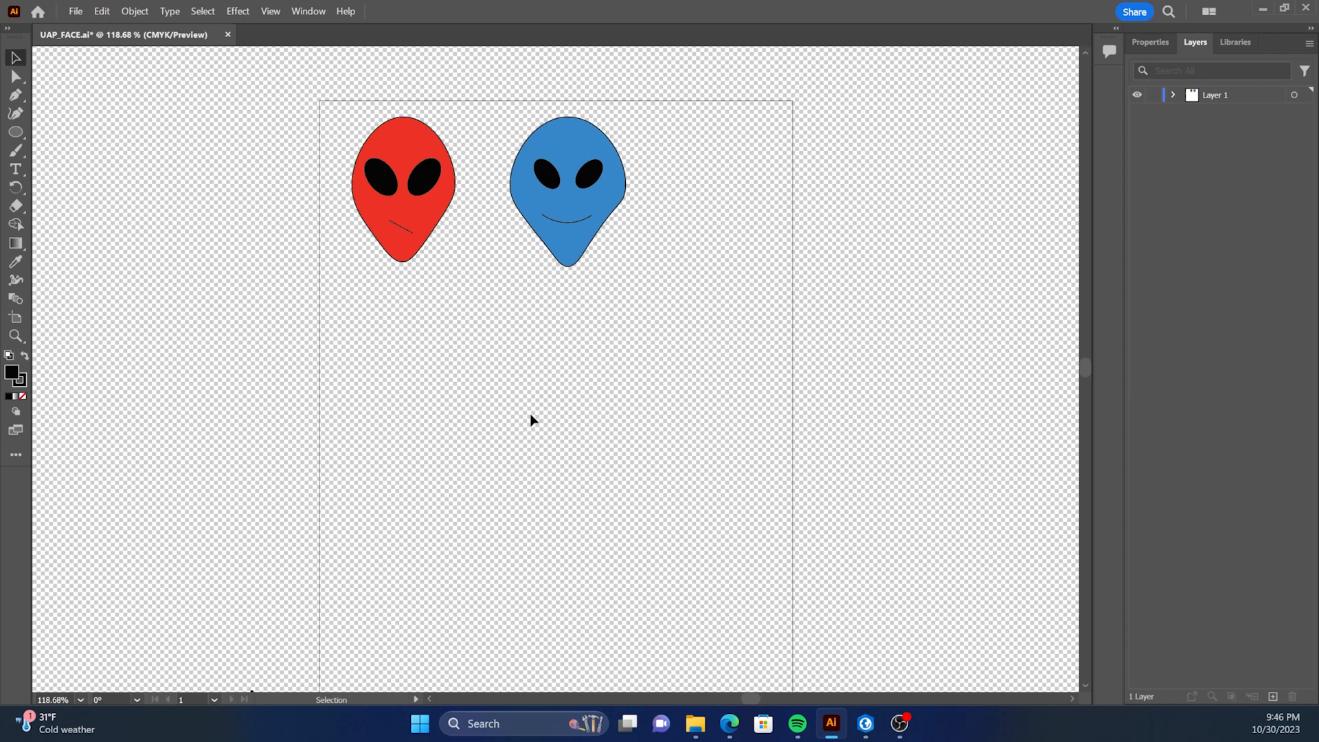
{"action": "left_click", "coordinate": [18, 134]}
{"action": "left_click_drag", "start_coordinate": [497, 404], "coordinate": [637, 585]}
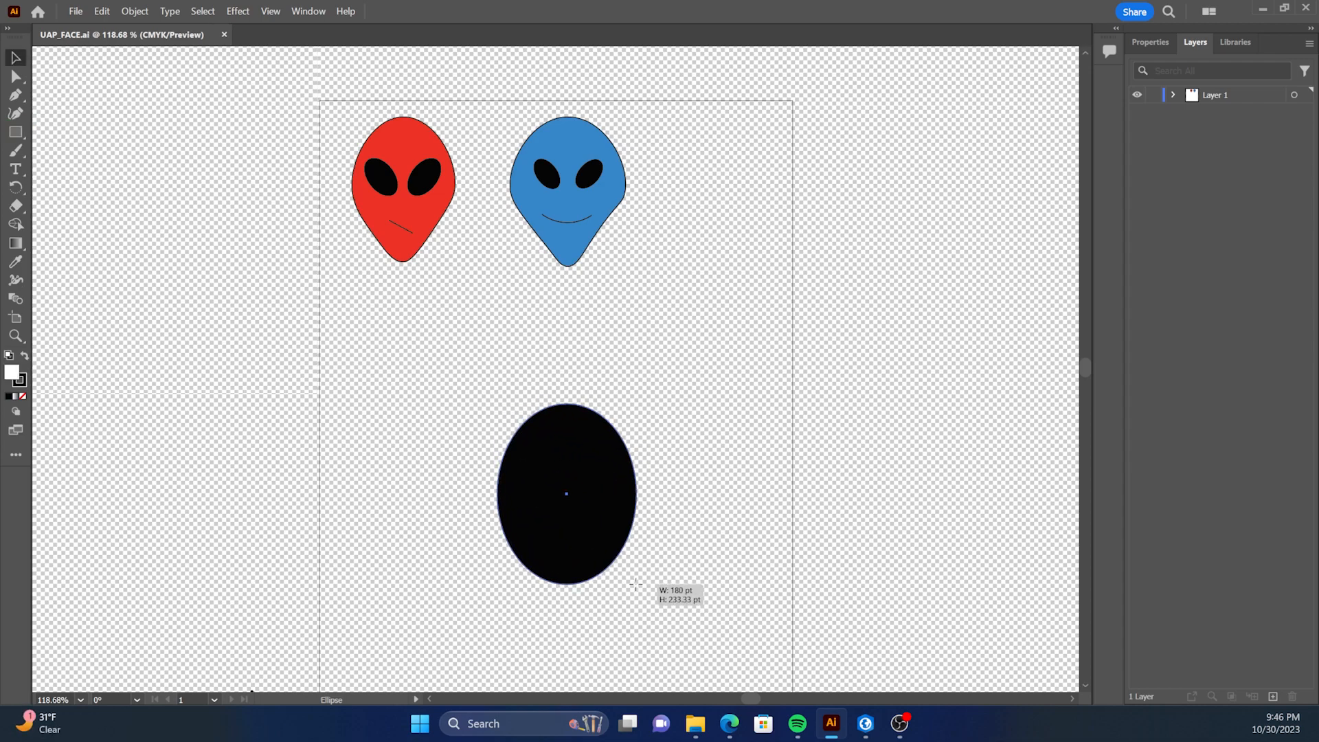
{"action": "left_click", "coordinate": [17, 134]}
{"action": "left_click", "coordinate": [93, 151]}
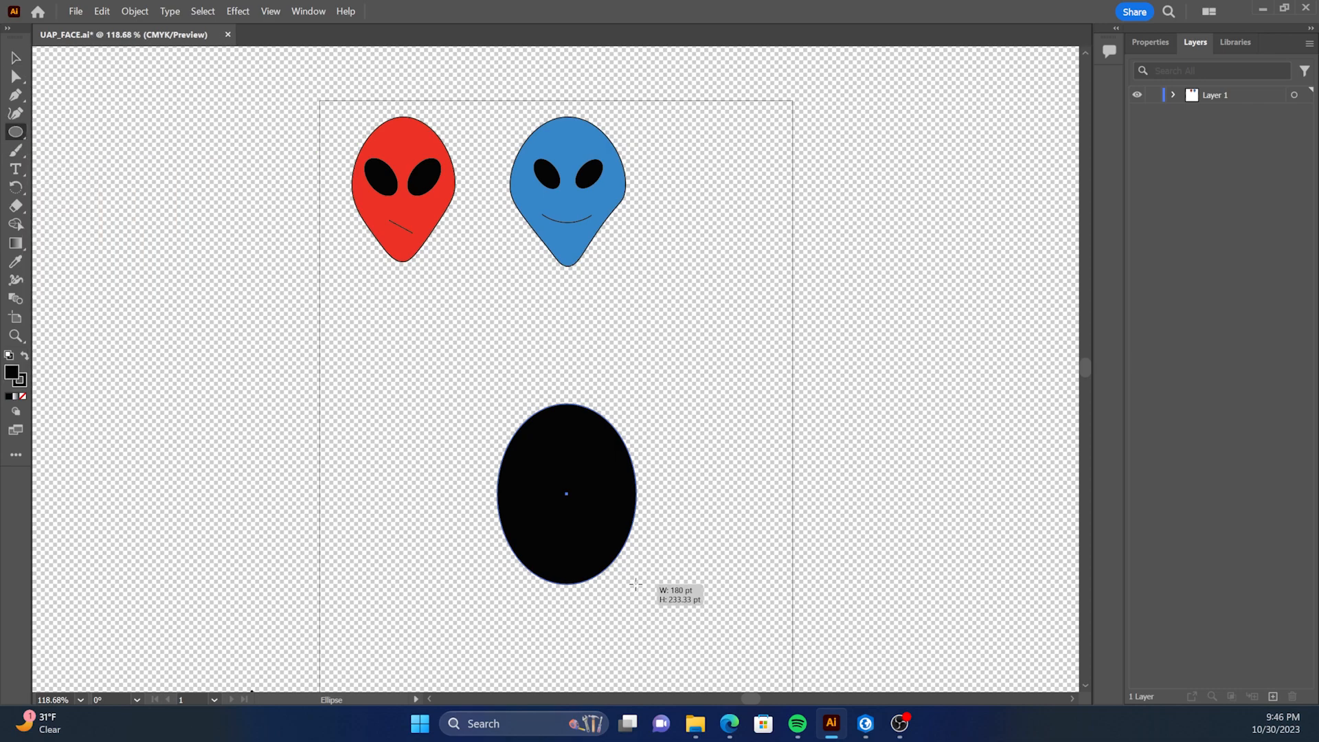
{"action": "left_click_drag", "start_coordinate": [635, 584], "coordinate": [636, 584]}
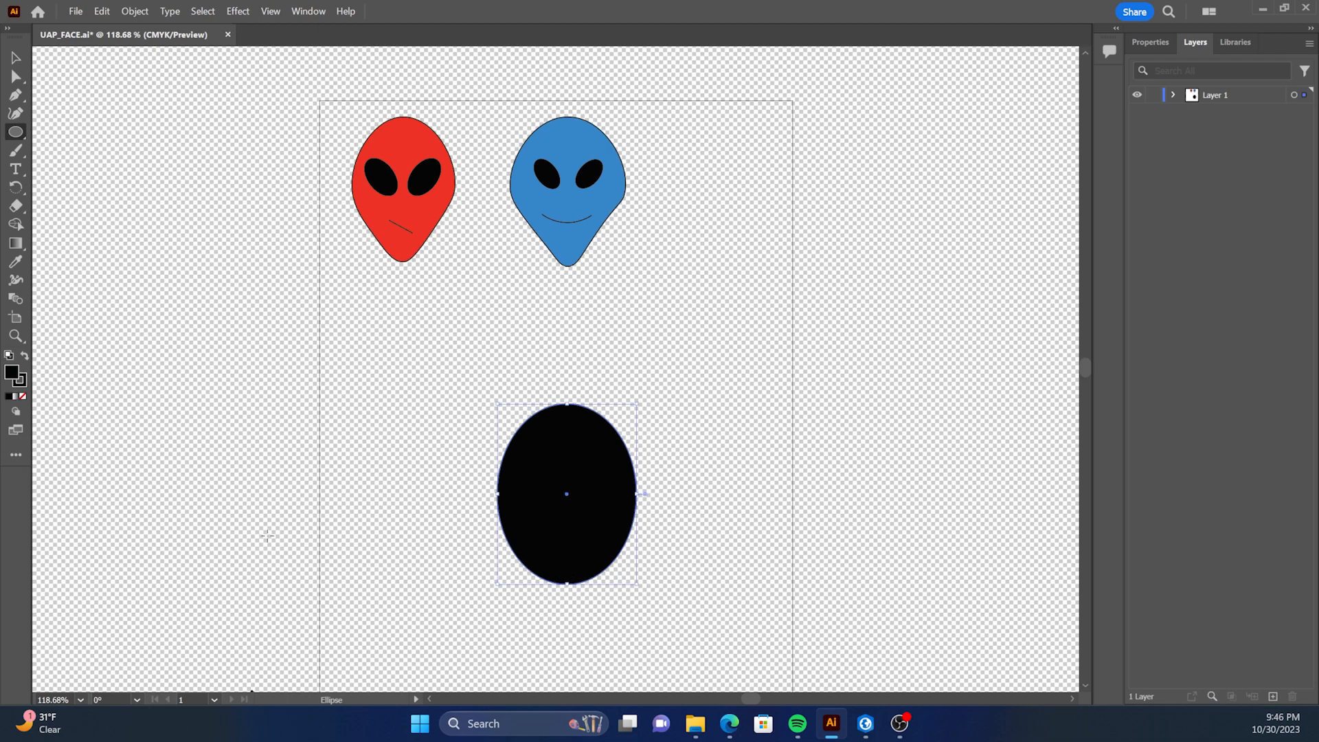
Change the fill of the large head ellipse to green.
{"action": "double_click", "coordinate": [12, 373]}
{"action": "left_click_drag", "start_coordinate": [532, 282], "coordinate": [721, 257]}
{"action": "left_click", "coordinate": [824, 265]}
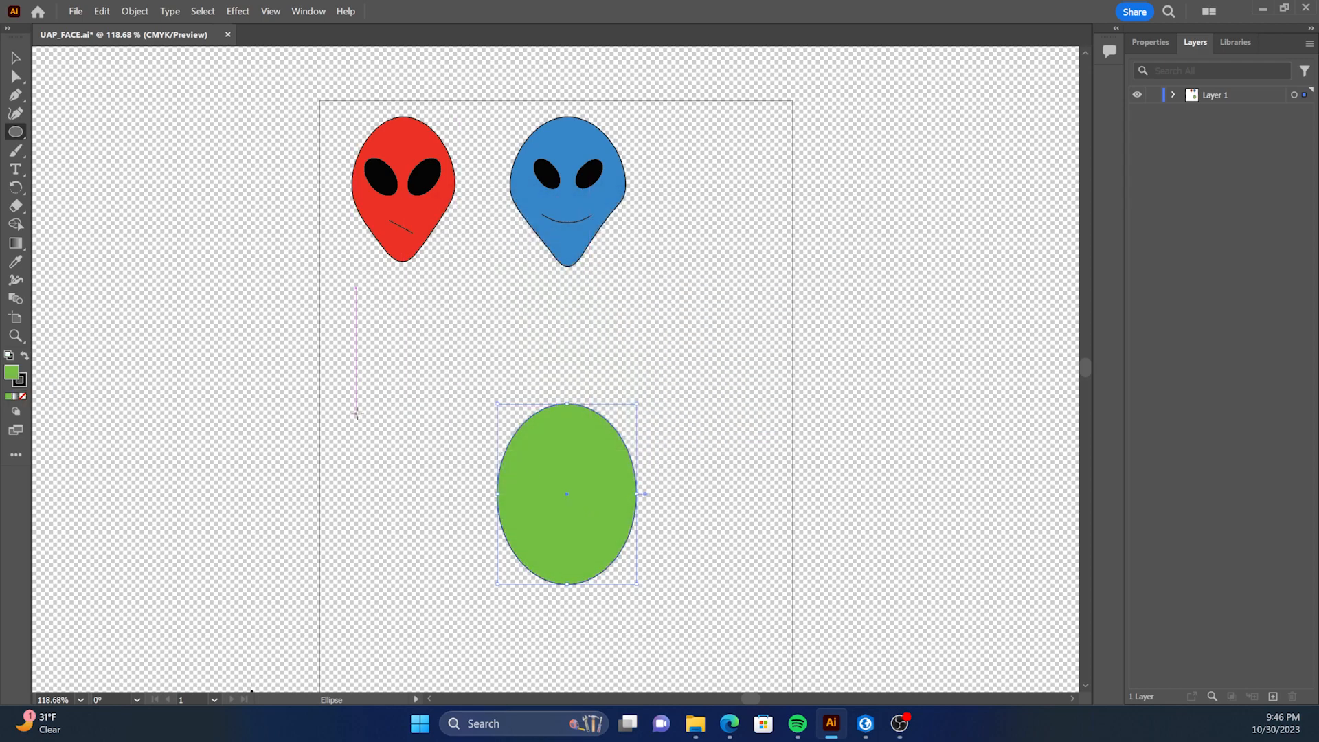
Draw a small upright ellipse for an eye left of the green head and fill it black.
{"action": "left_click_drag", "start_coordinate": [356, 414], "coordinate": [390, 458]}
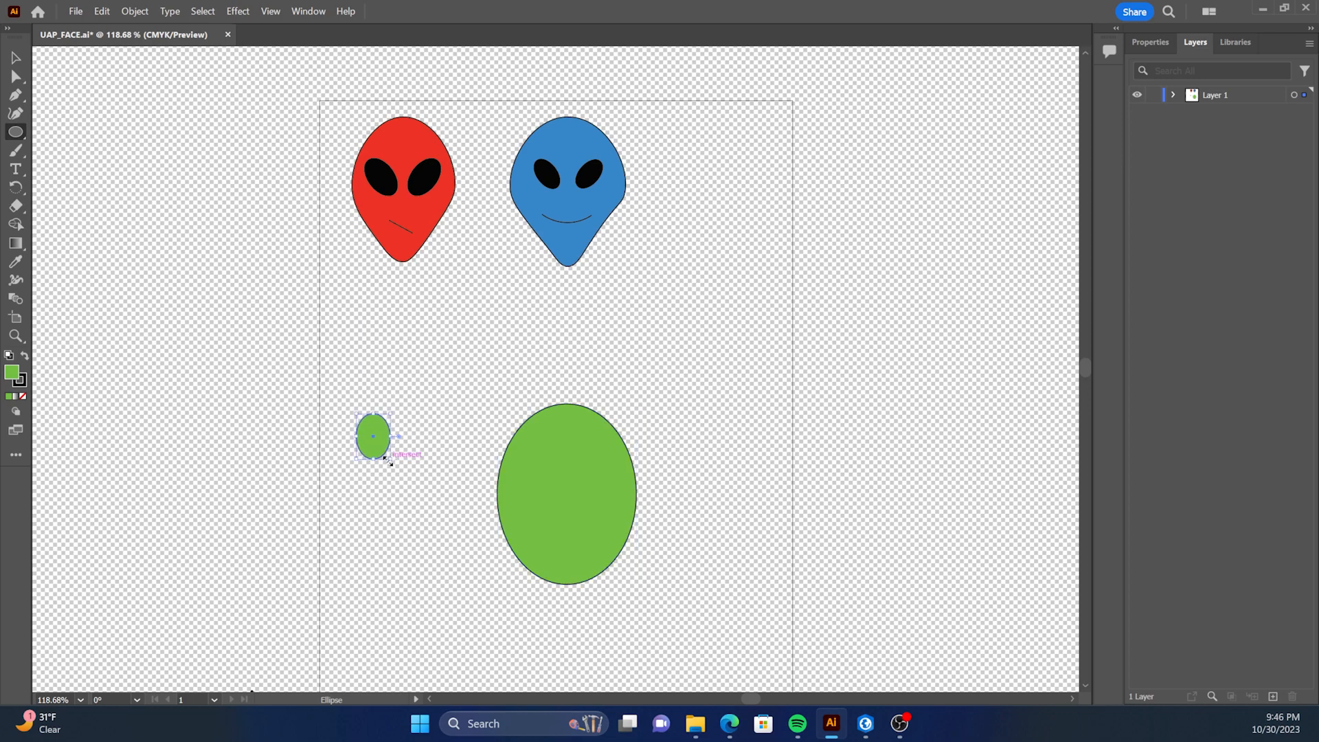
{"action": "double_click", "coordinate": [12, 374]}
{"action": "left_click_drag", "start_coordinate": [513, 356], "coordinate": [411, 571]}
{"action": "left_click", "coordinate": [800, 267]}
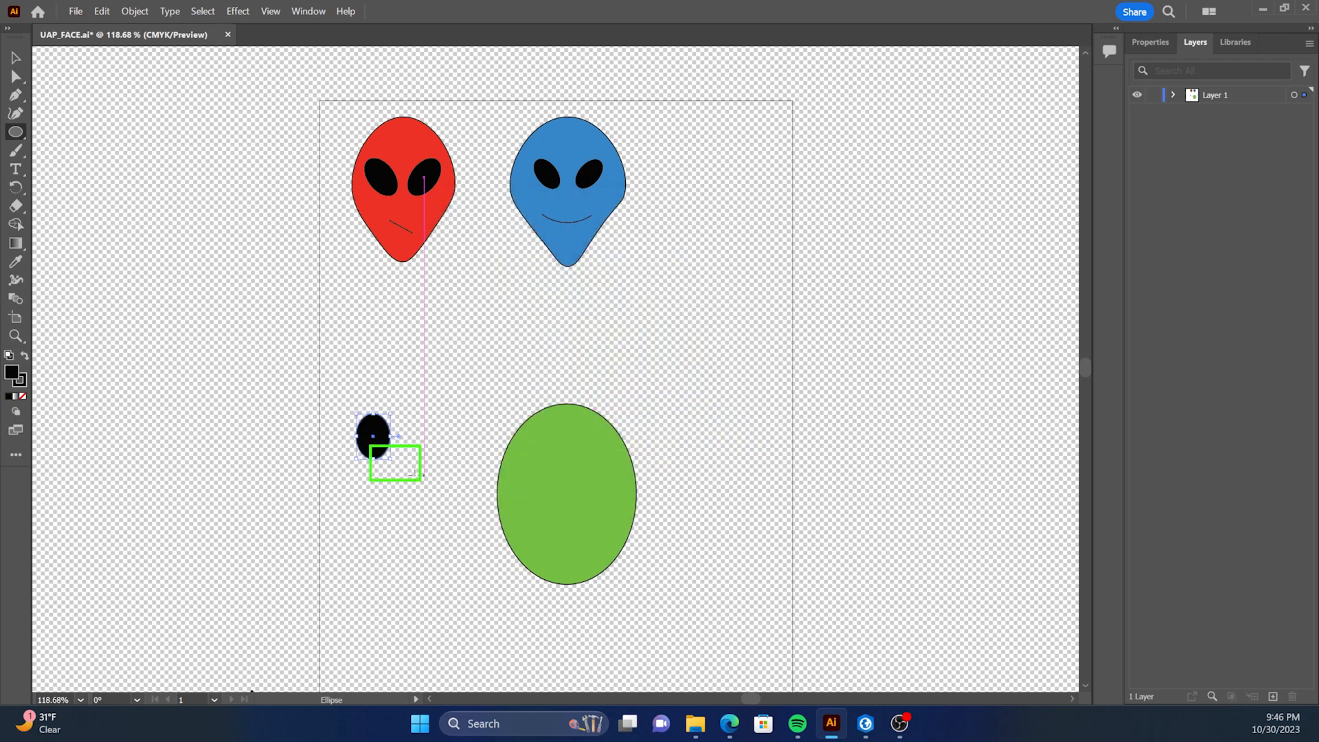
Tilt the black eye ellipse counter-clockwise and place a duplicate of it just above the green head.
{"action": "left_click_drag", "start_coordinate": [395, 462], "coordinate": [418, 448]}
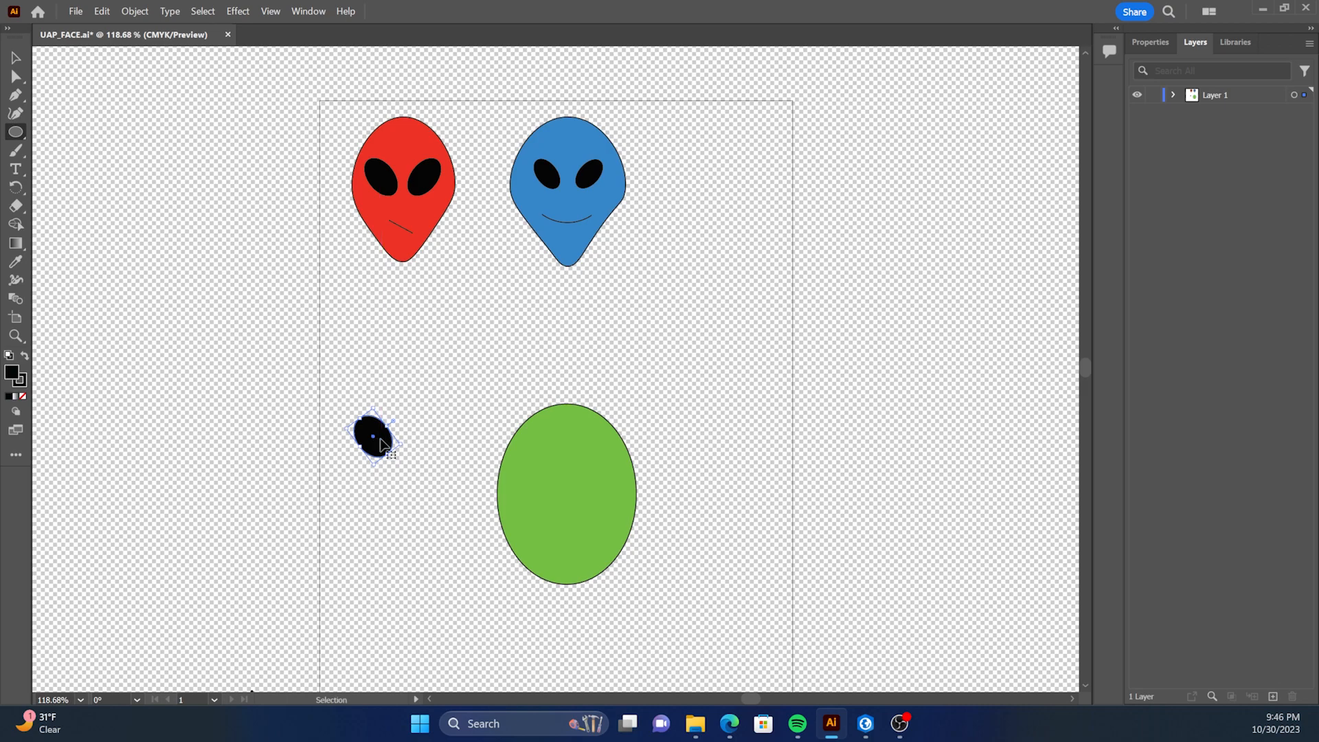
{"action": "left_click_drag", "start_coordinate": [380, 437], "coordinate": [555, 369]}
{"action": "left_click", "coordinate": [15, 59]}
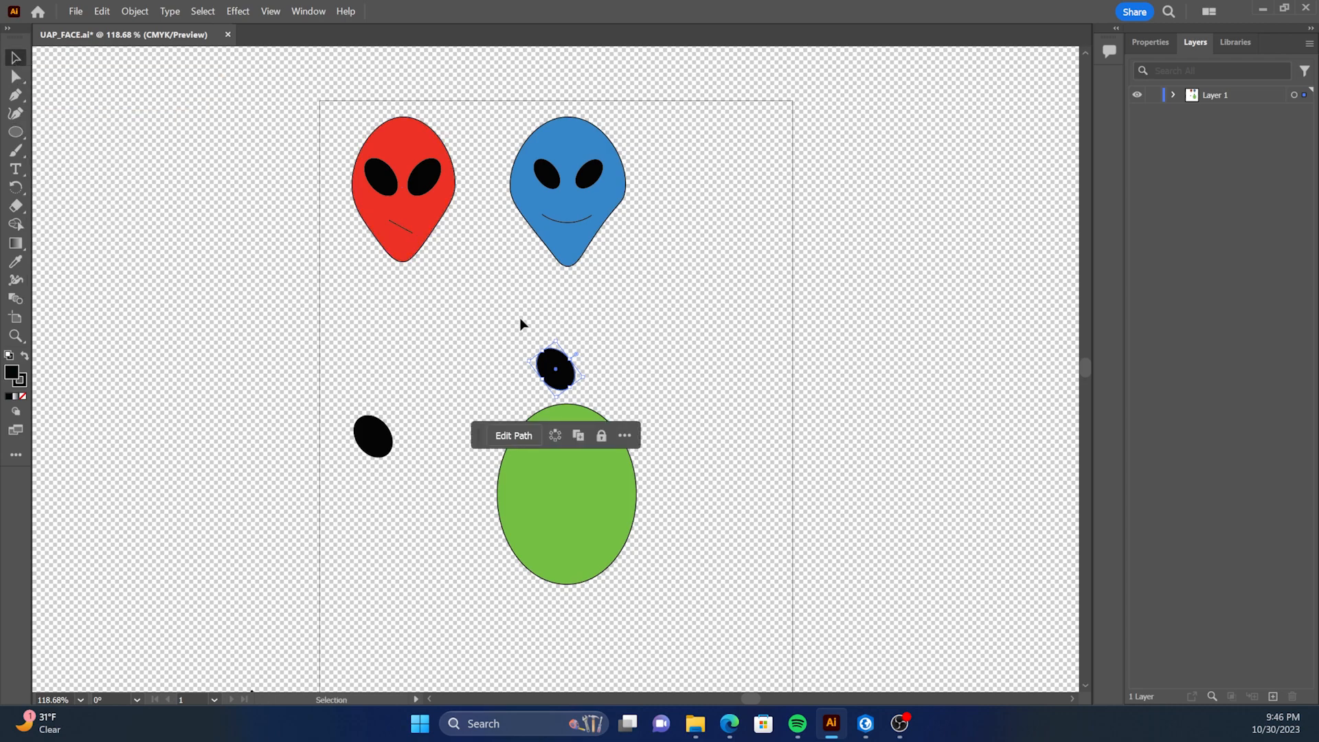
Position both black eyes on the upper half of the green head as a mirrored pair slanting down toward the centre.
{"action": "left_click_drag", "start_coordinate": [570, 377], "coordinate": [550, 474]}
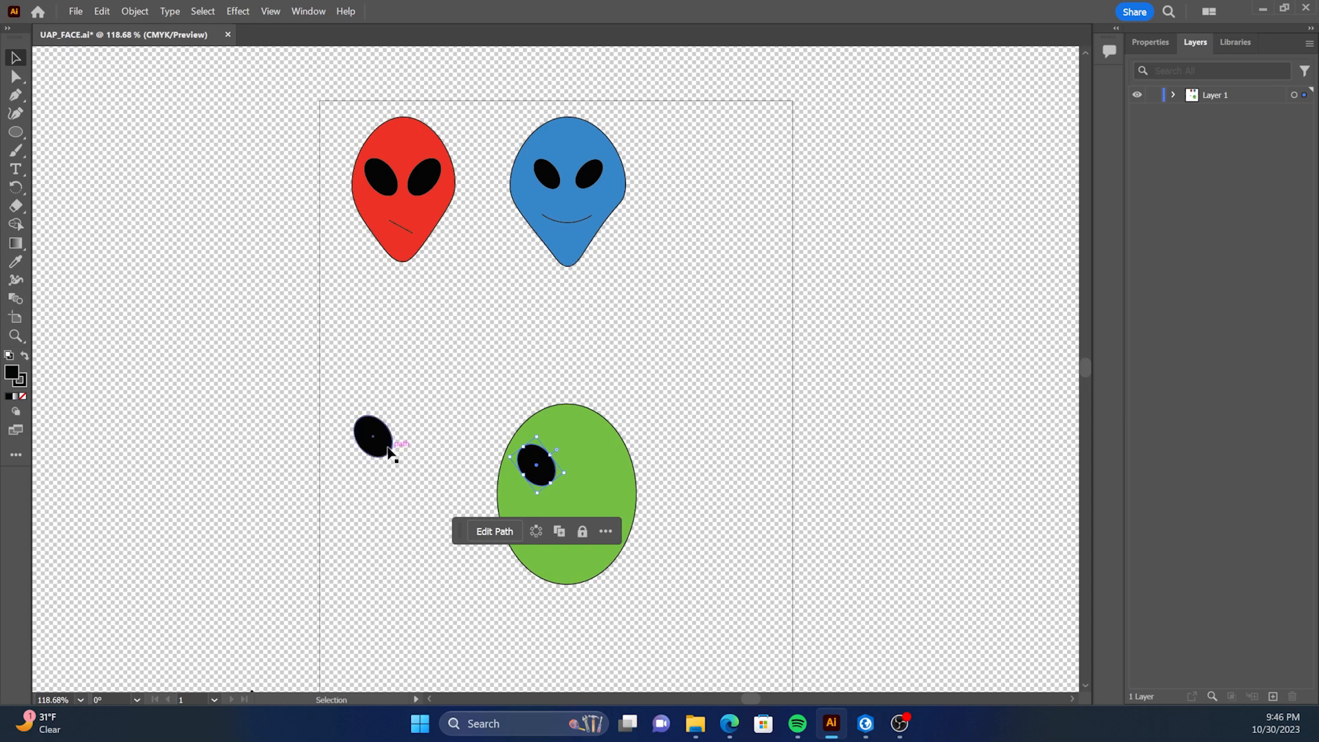
{"action": "left_click_drag", "start_coordinate": [376, 449], "coordinate": [611, 499]}
{"action": "left_click_drag", "start_coordinate": [549, 472], "coordinate": [554, 474]}
{"action": "left_click", "coordinate": [791, 468]}
{"action": "left_click", "coordinate": [622, 485]}
{"action": "left_click", "coordinate": [467, 497]}
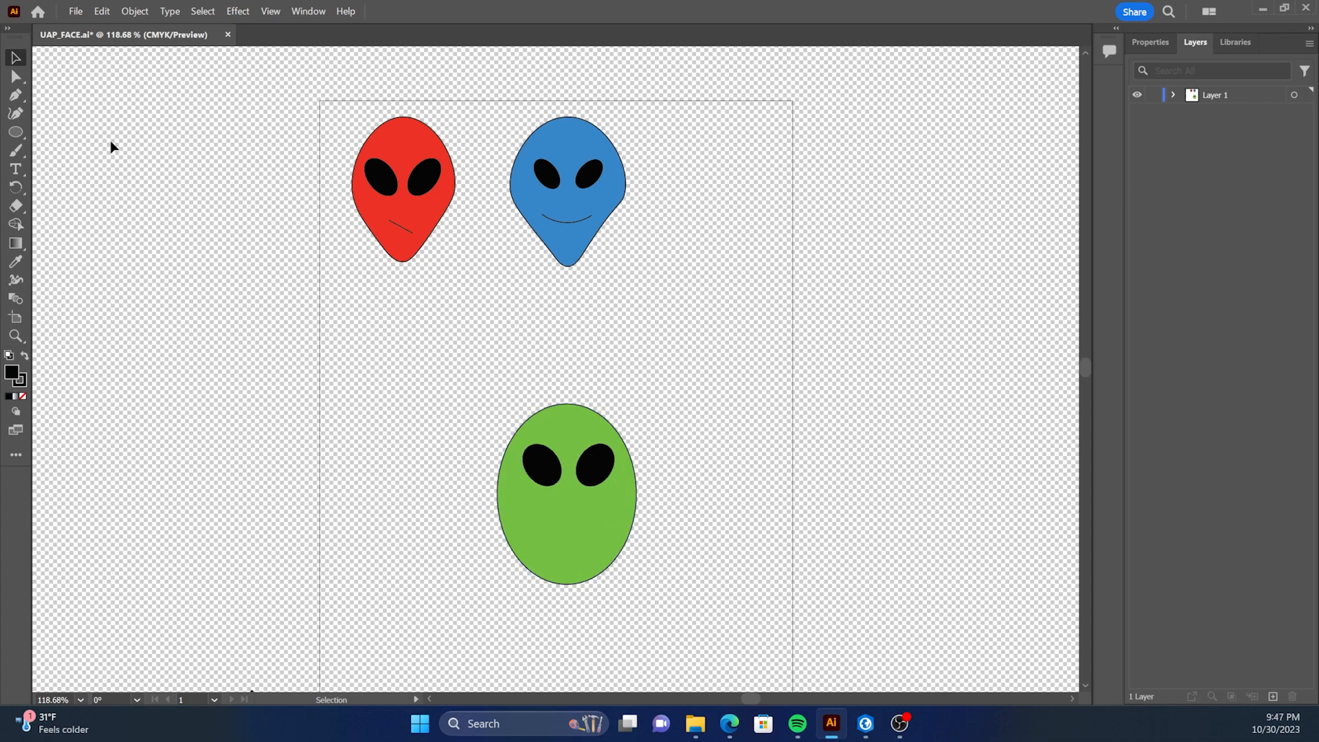
Pull both lower sides of the green head inward with the Curvature tool to taper it to a narrow chin.
{"action": "left_click", "coordinate": [15, 112]}
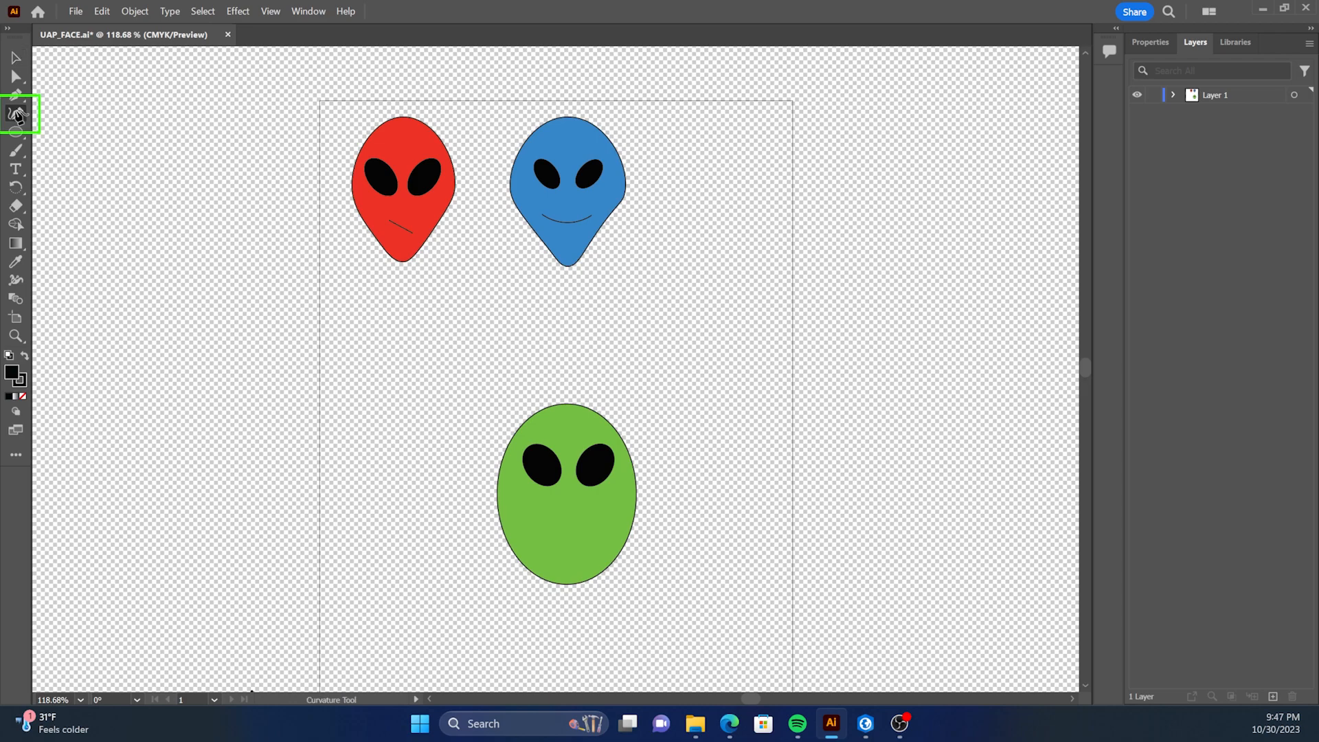
{"action": "left_click", "coordinate": [523, 560]}
{"action": "left_click_drag", "start_coordinate": [522, 562], "coordinate": [595, 553]}
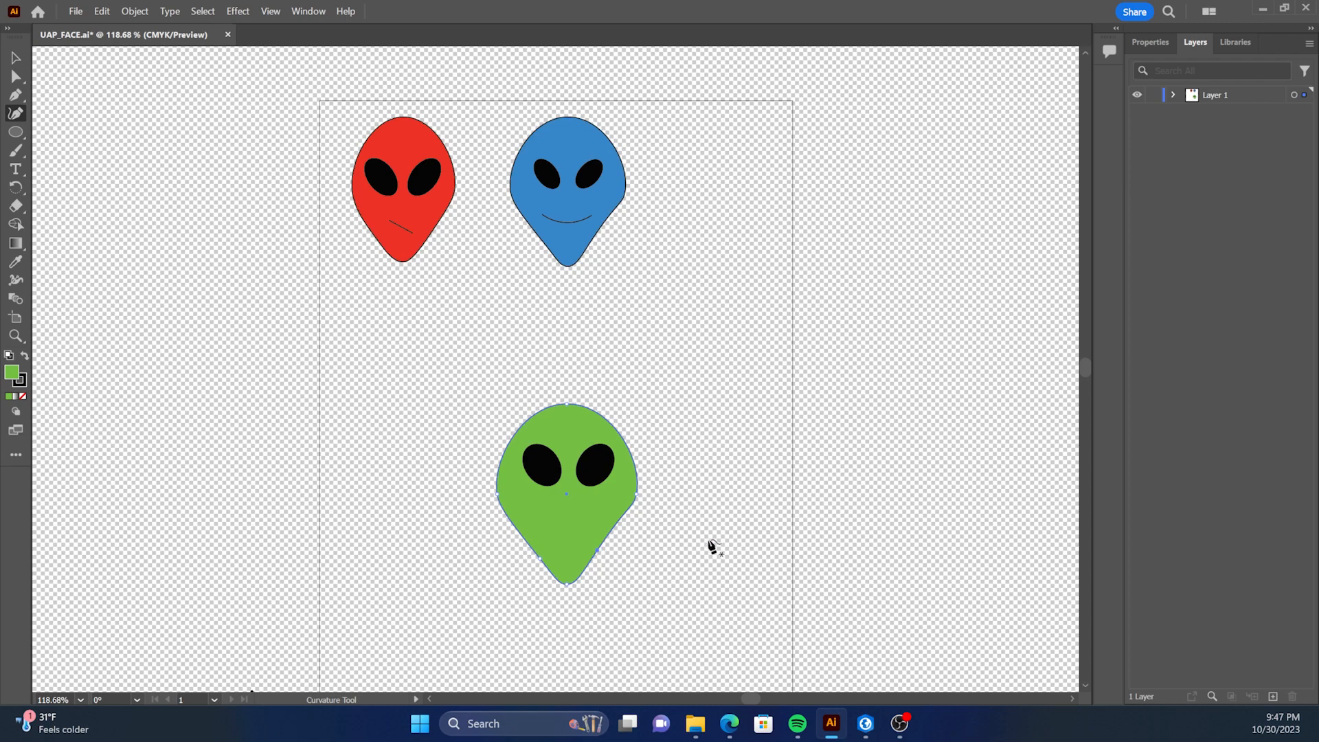
{"action": "left_click", "coordinate": [922, 459]}
Draw a horizontal mouth line about 82 pt long below the eyes of the green head.
{"action": "left_click", "coordinate": [21, 130]}
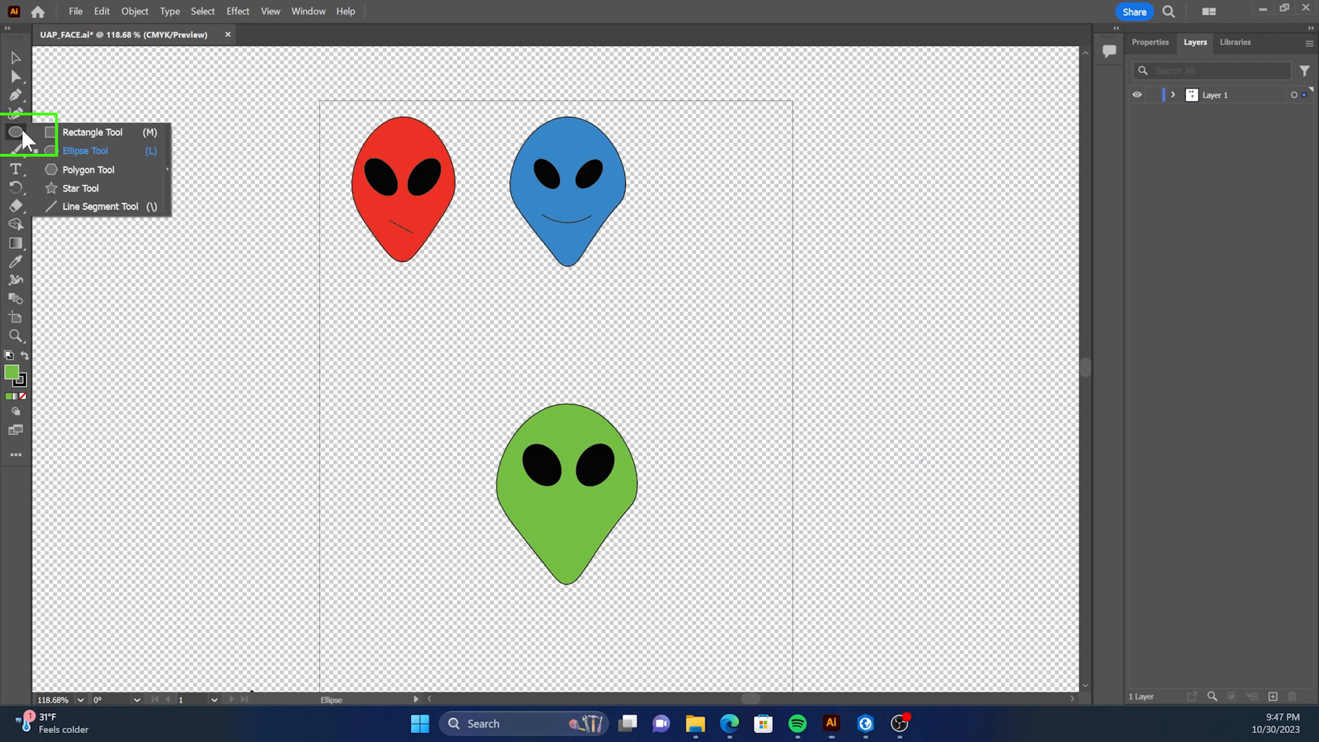
{"action": "left_click", "coordinate": [96, 206]}
{"action": "left_click_drag", "start_coordinate": [534, 518], "coordinate": [599, 518]}
{"action": "left_click", "coordinate": [820, 495]}
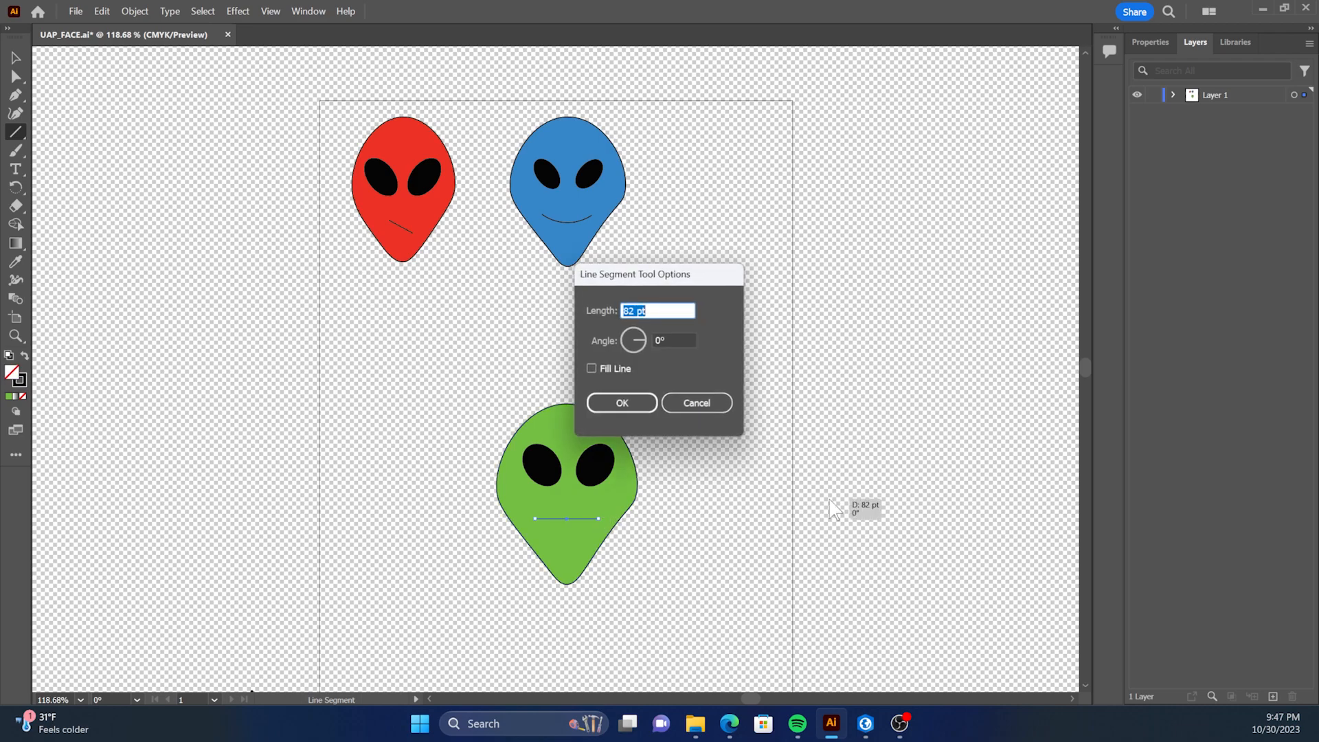
{"action": "left_click", "coordinate": [682, 405]}
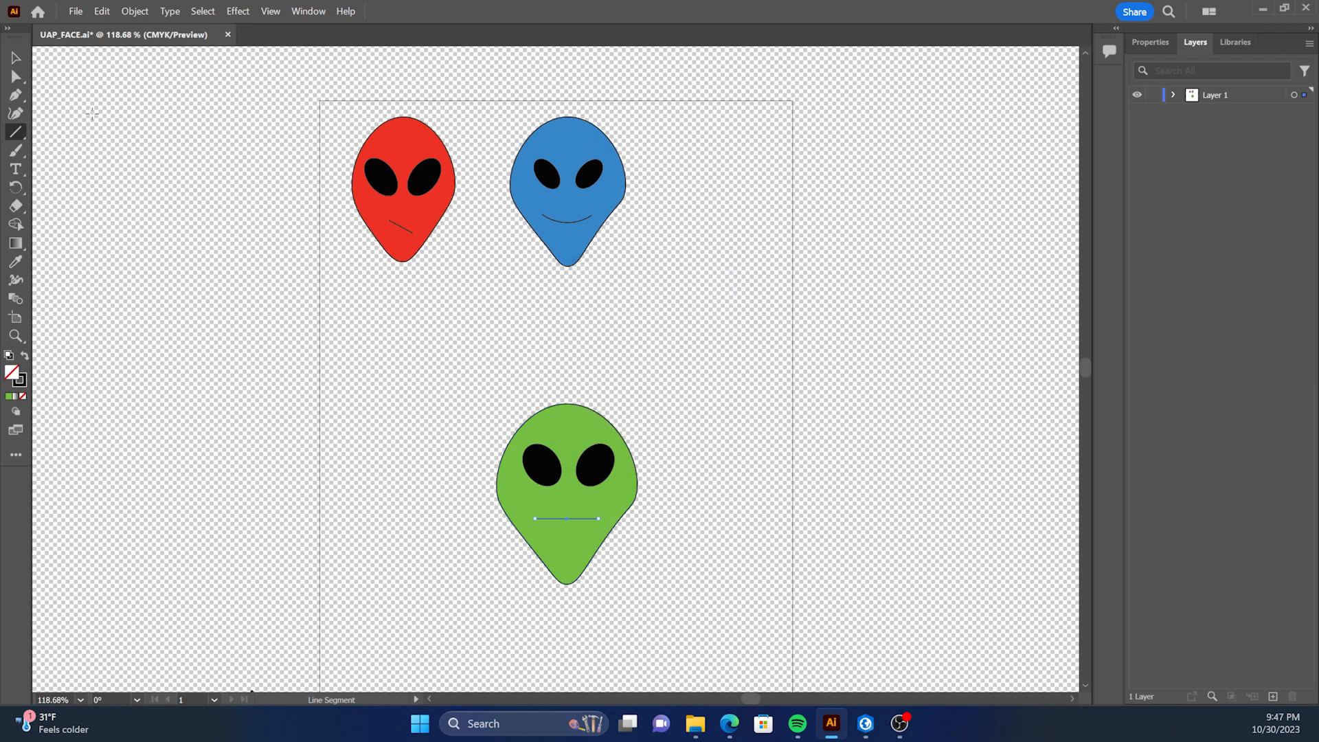
Bend the middle of the mouth line downward with the Curvature tool to form a smile, and deselect it.
{"action": "left_click", "coordinate": [17, 112]}
{"action": "left_click_drag", "start_coordinate": [569, 520], "coordinate": [569, 534]}
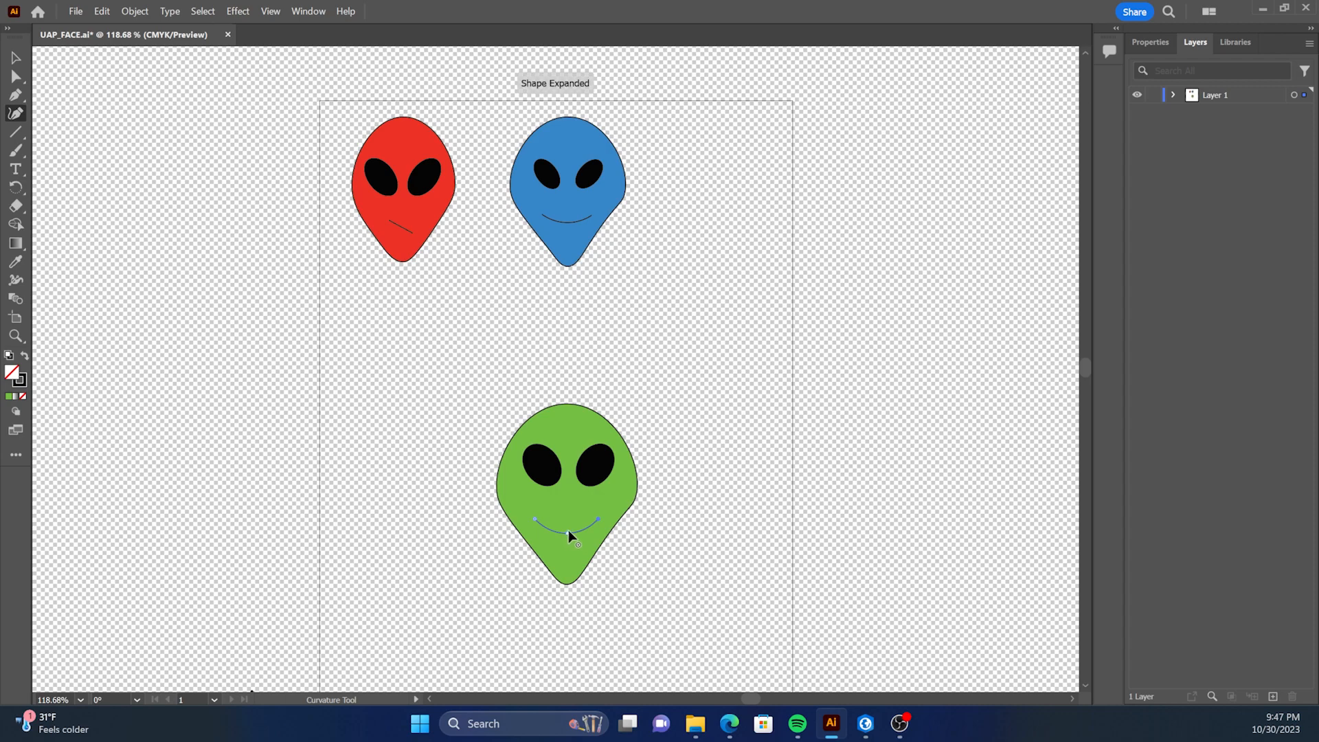
{"action": "left_click", "coordinate": [14, 60]}
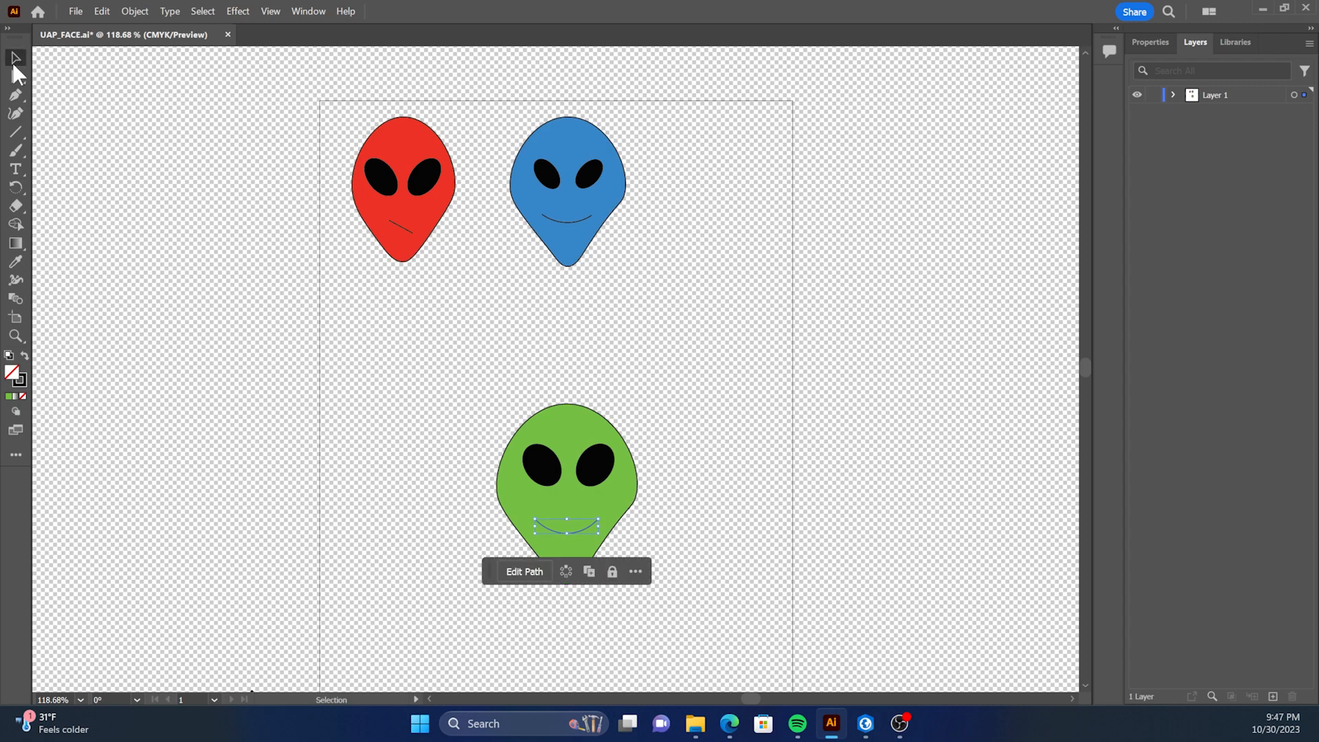
{"action": "left_click", "coordinate": [876, 481]}
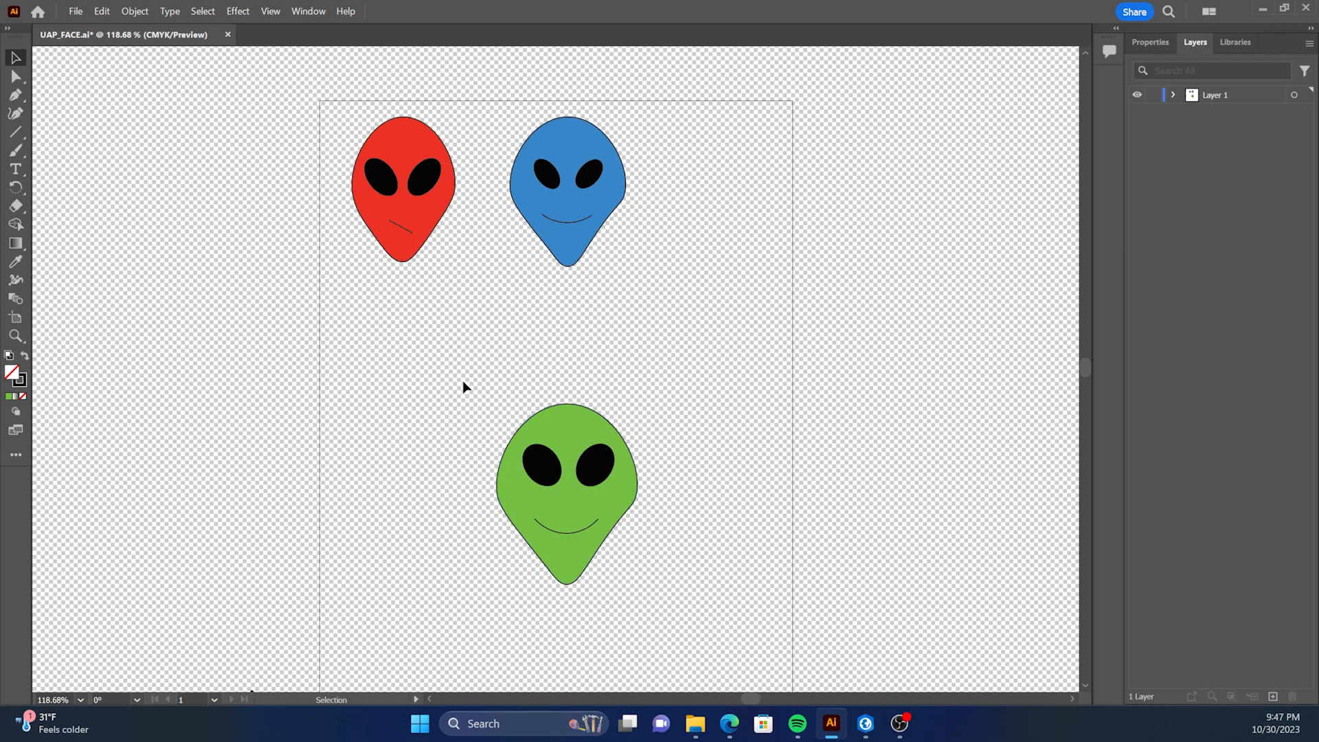
Group the green head, eyes and mouth, and move the group slightly up and to the left.
{"action": "left_click_drag", "start_coordinate": [521, 468], "coordinate": [687, 610]}
{"action": "right_click", "coordinate": [613, 510]}
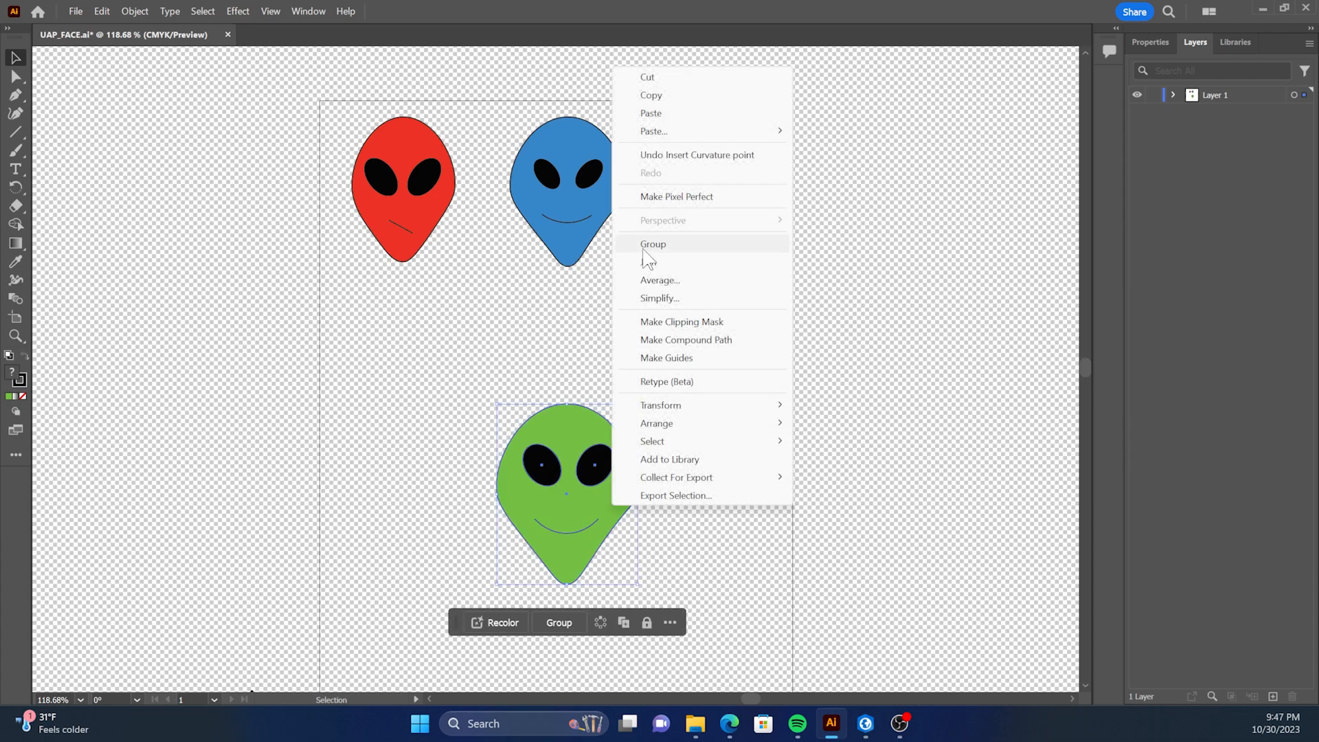
{"action": "left_click", "coordinate": [659, 244]}
{"action": "left_click_drag", "start_coordinate": [614, 509], "coordinate": [583, 480]}
Export the grouped green alien face as an SVG asset into the tutorial folder.
{"action": "right_click", "coordinate": [583, 480]}
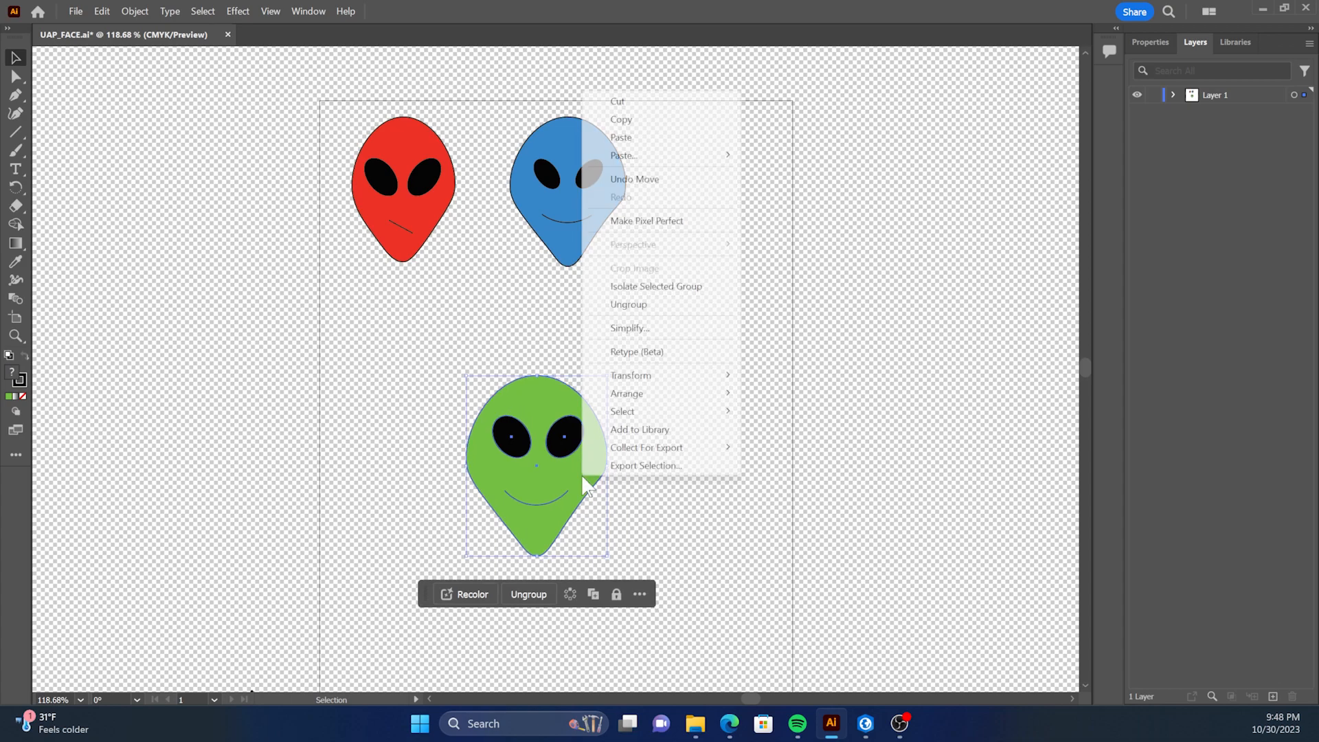
{"action": "left_click", "coordinate": [646, 466]}
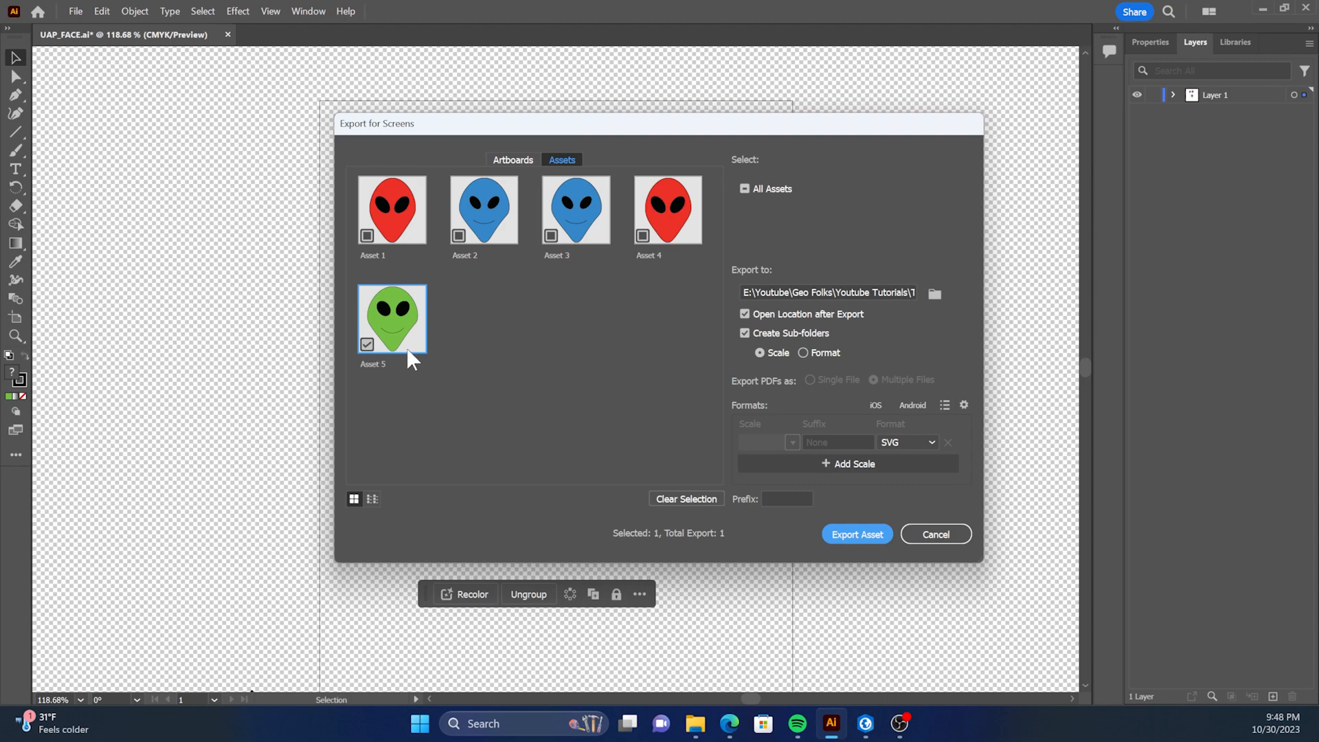
{"action": "left_click", "coordinate": [933, 442]}
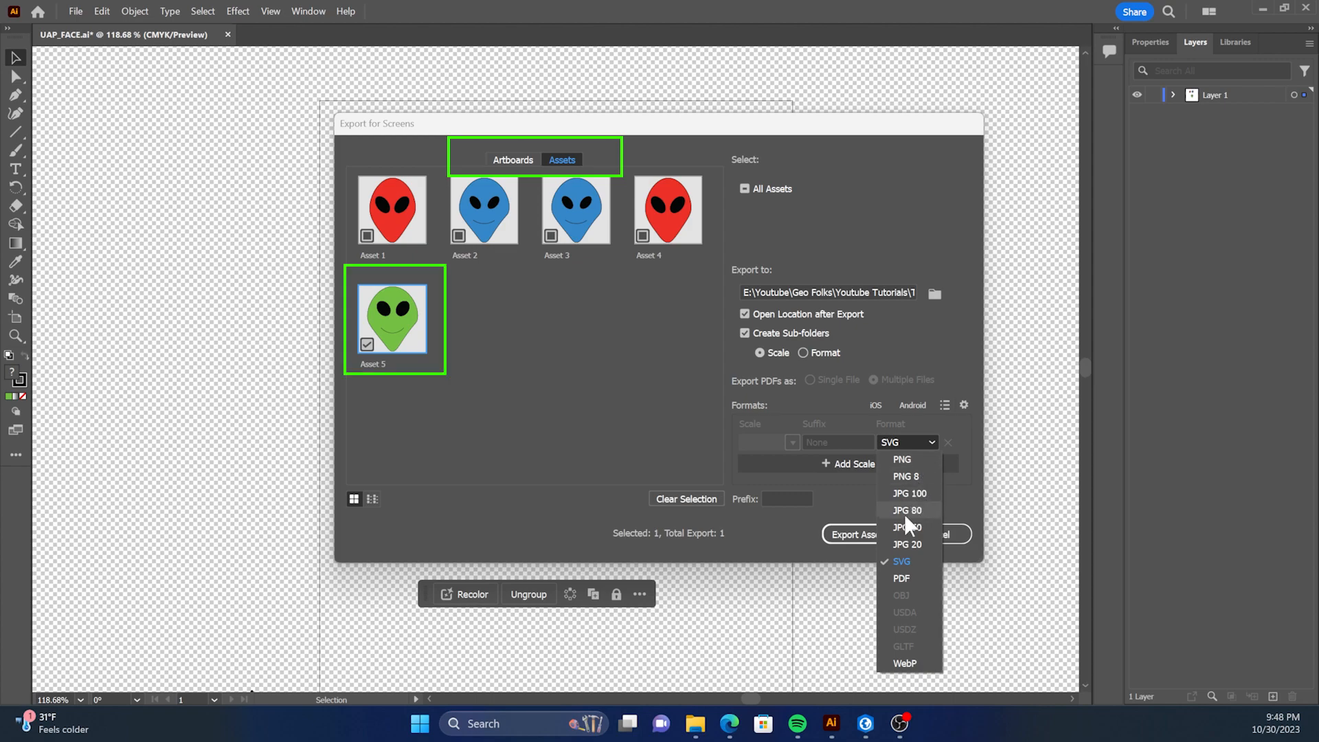
{"action": "left_click", "coordinate": [901, 560]}
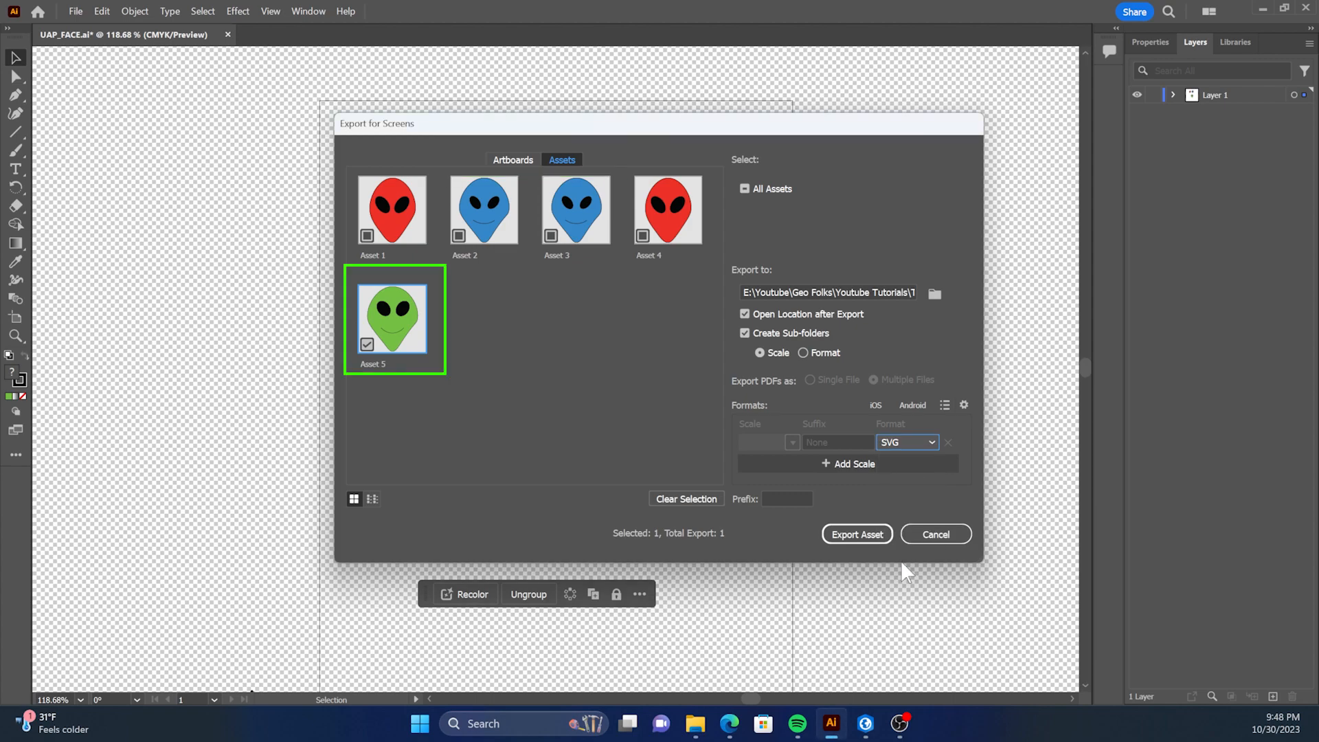
{"action": "left_click", "coordinate": [856, 534]}
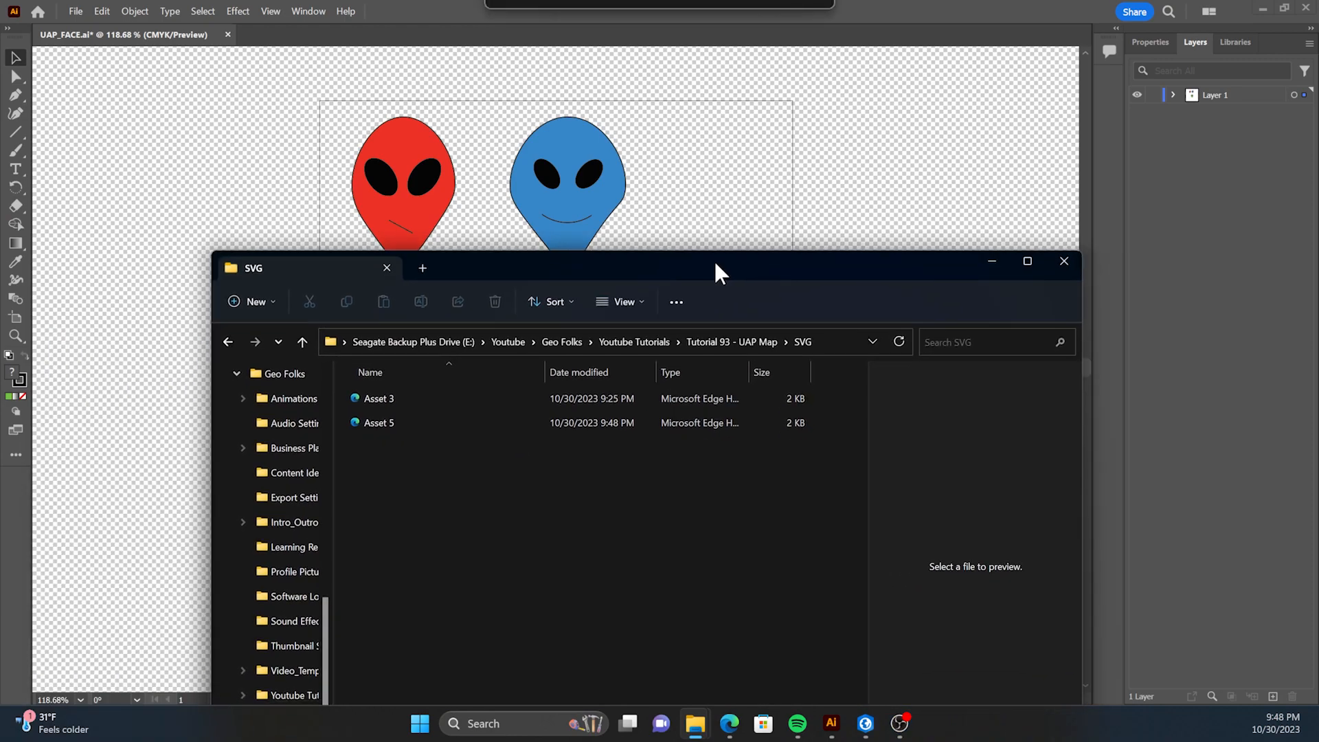
Open the exported Asset 5 SVG file from the export folder to view it.
{"action": "left_click", "coordinate": [347, 370]}
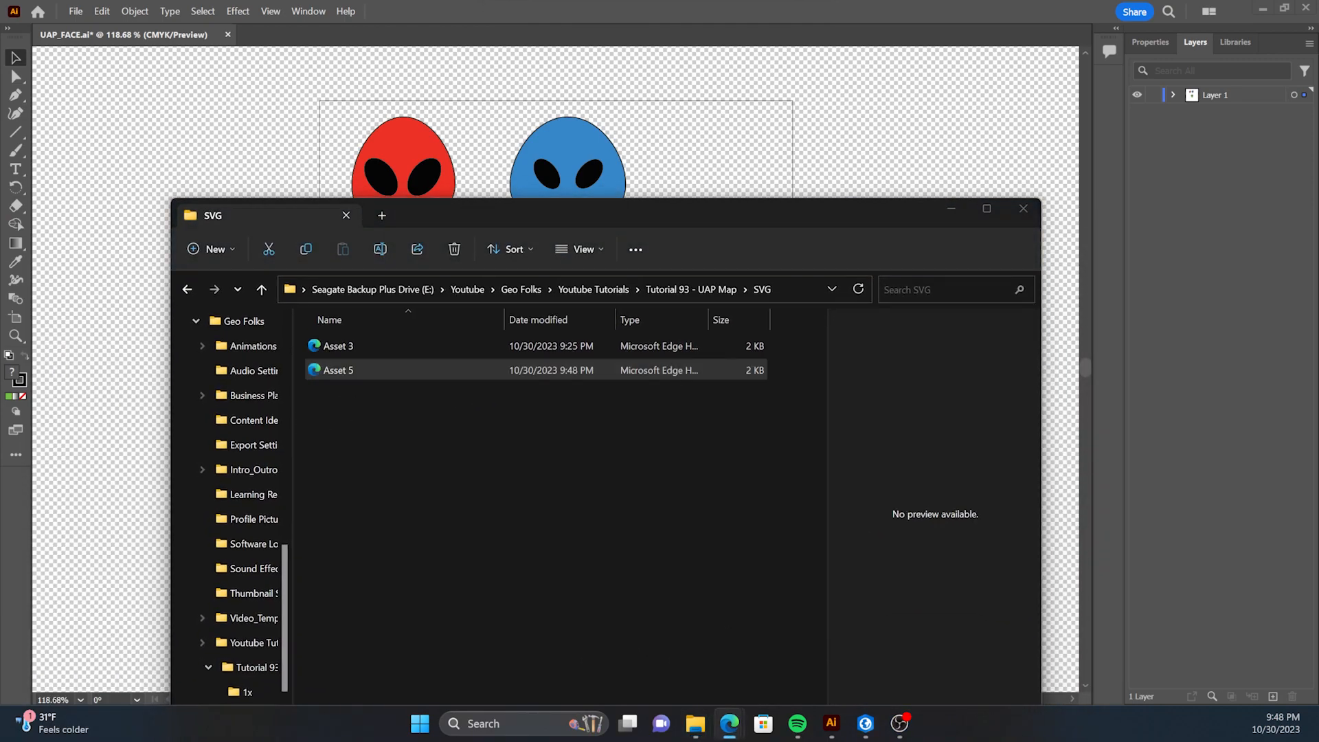
{"action": "left_click_drag", "start_coordinate": [460, 359], "coordinate": [548, 6]}
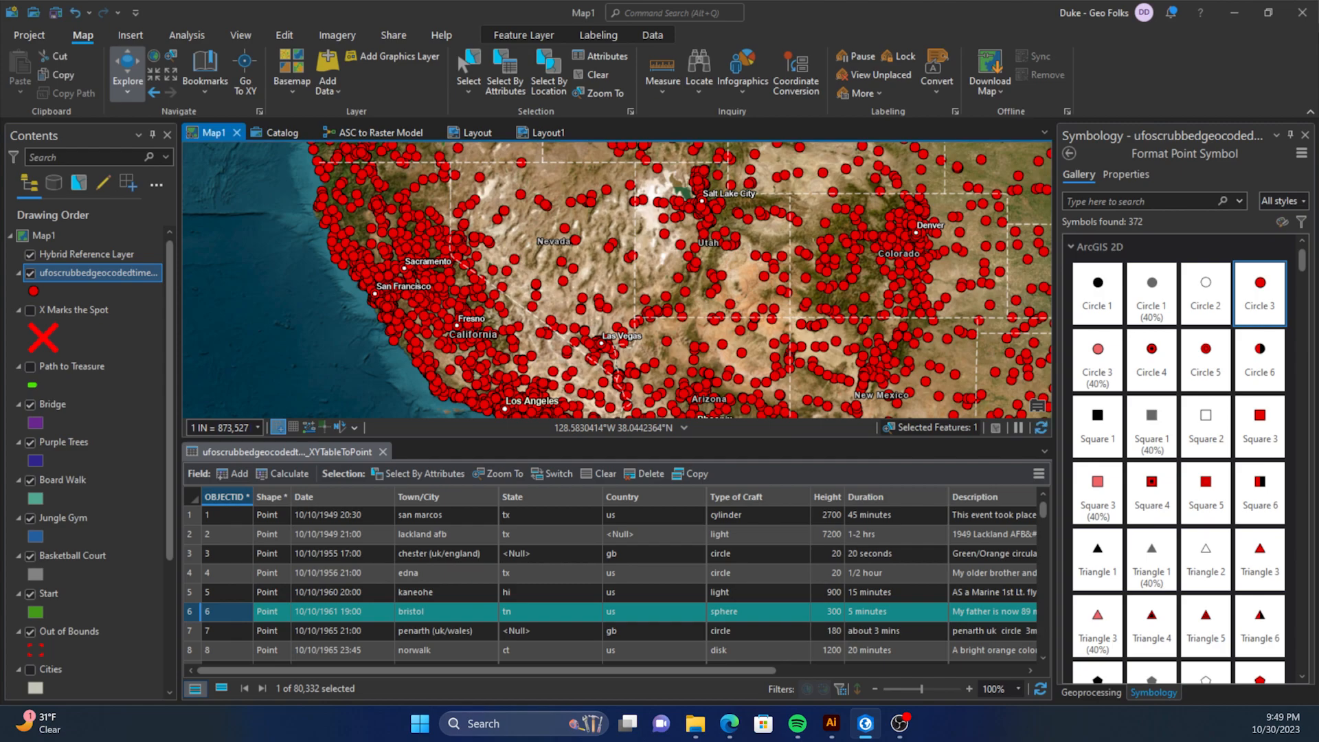
{"action": "scroll", "coordinate": [549, 341], "scroll_direction": "down", "scroll_amount": 2}
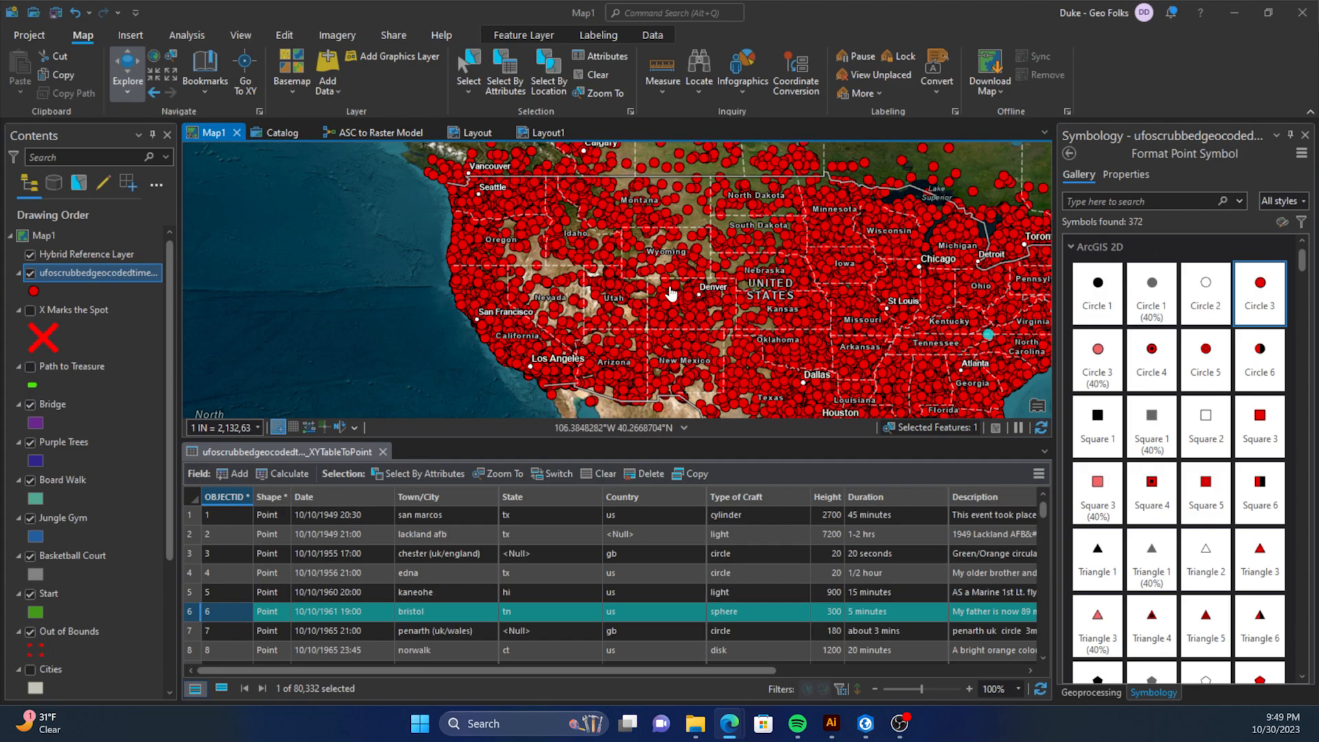
Switch to ArcGIS Pro and open the symbology settings of the UFO sightings point layer.
{"action": "scroll", "coordinate": [684, 296], "scroll_direction": "up", "scroll_amount": 2}
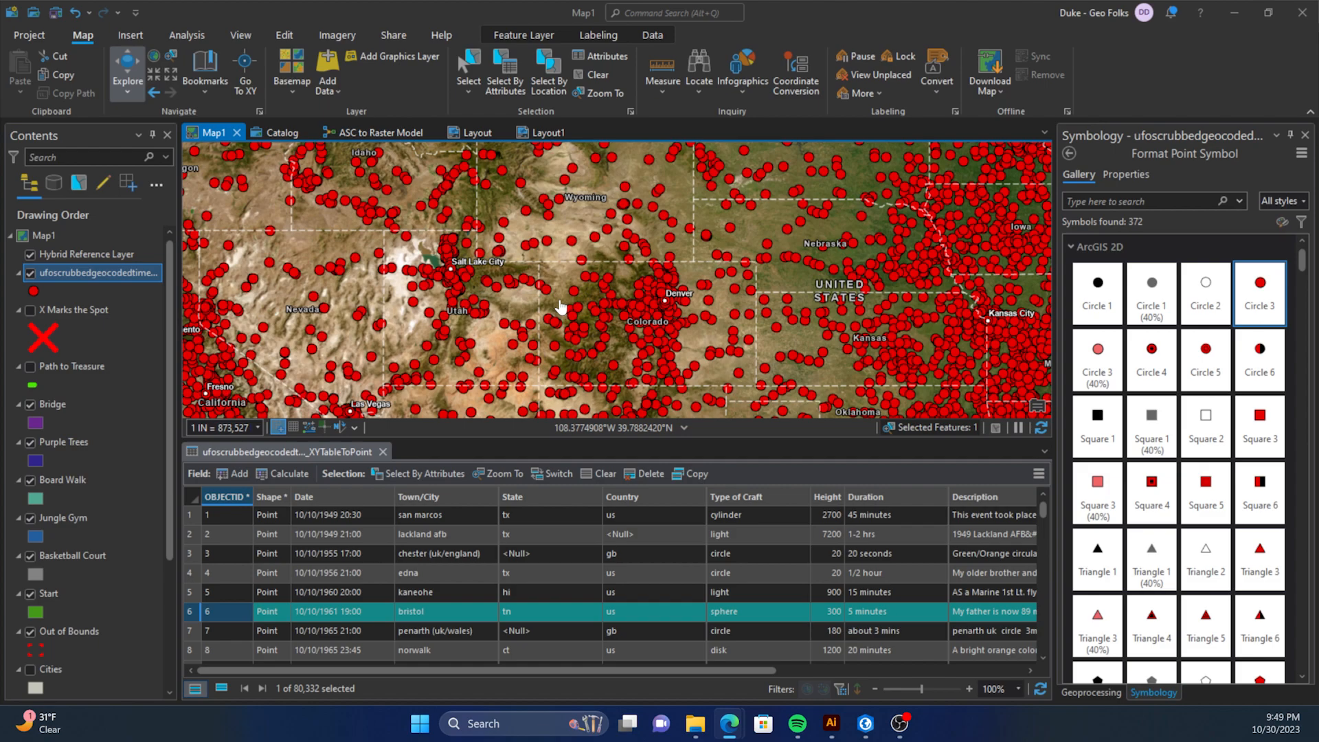
{"action": "left_click", "coordinate": [109, 270]}
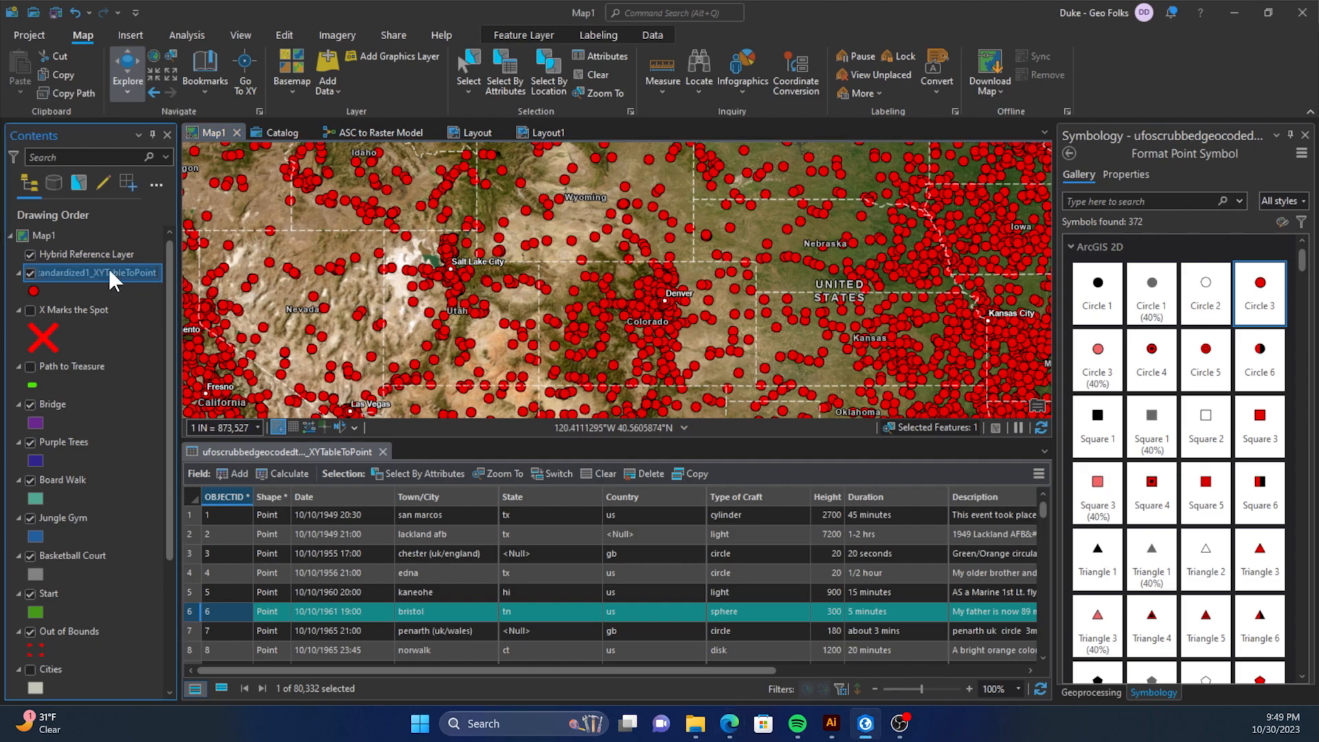
{"action": "left_click", "coordinate": [108, 295]}
{"action": "left_click", "coordinate": [106, 275]}
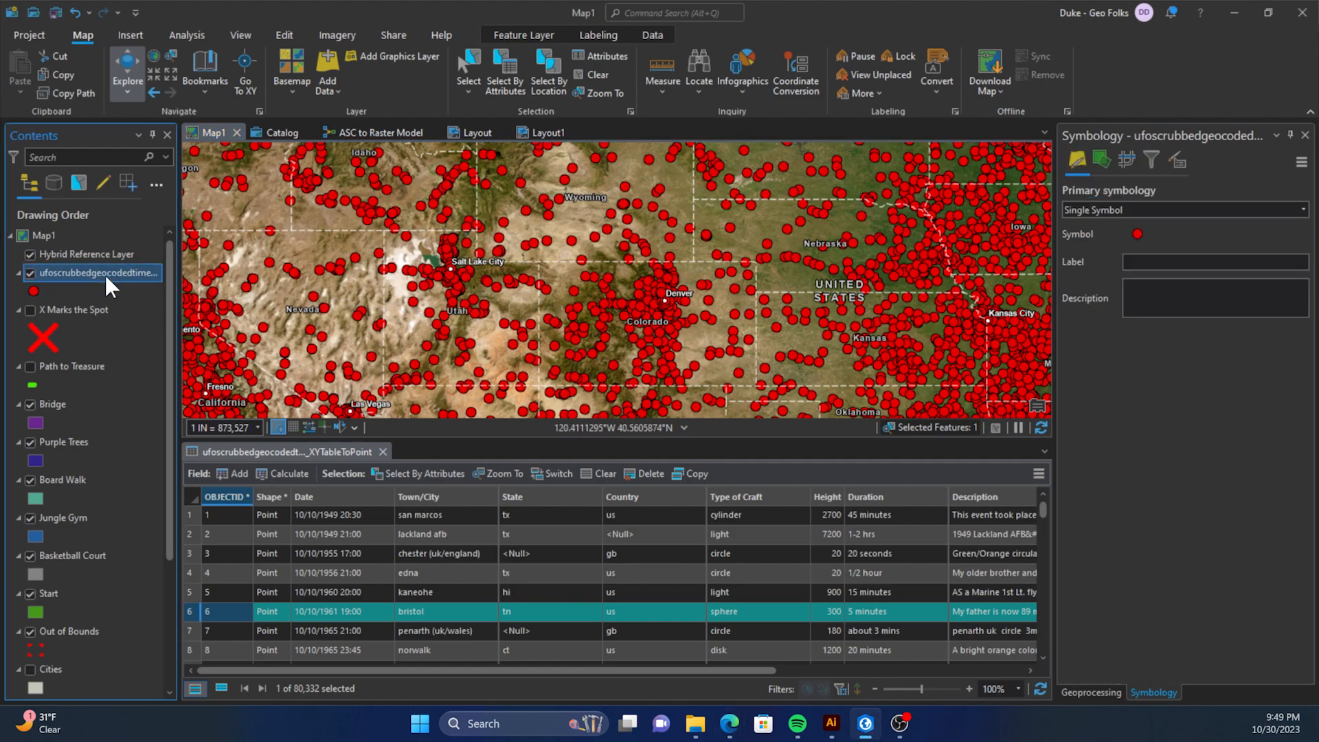
{"action": "right_click", "coordinate": [105, 275]}
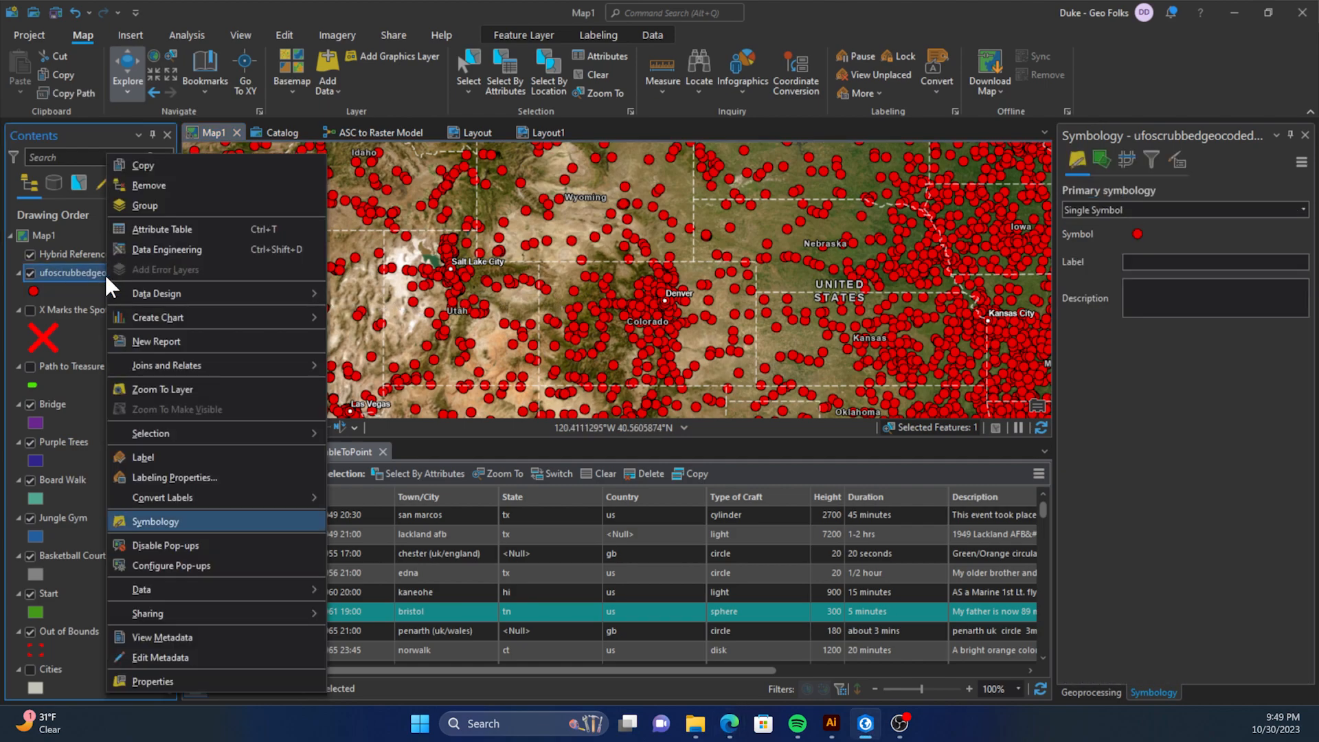
{"action": "left_click", "coordinate": [206, 522]}
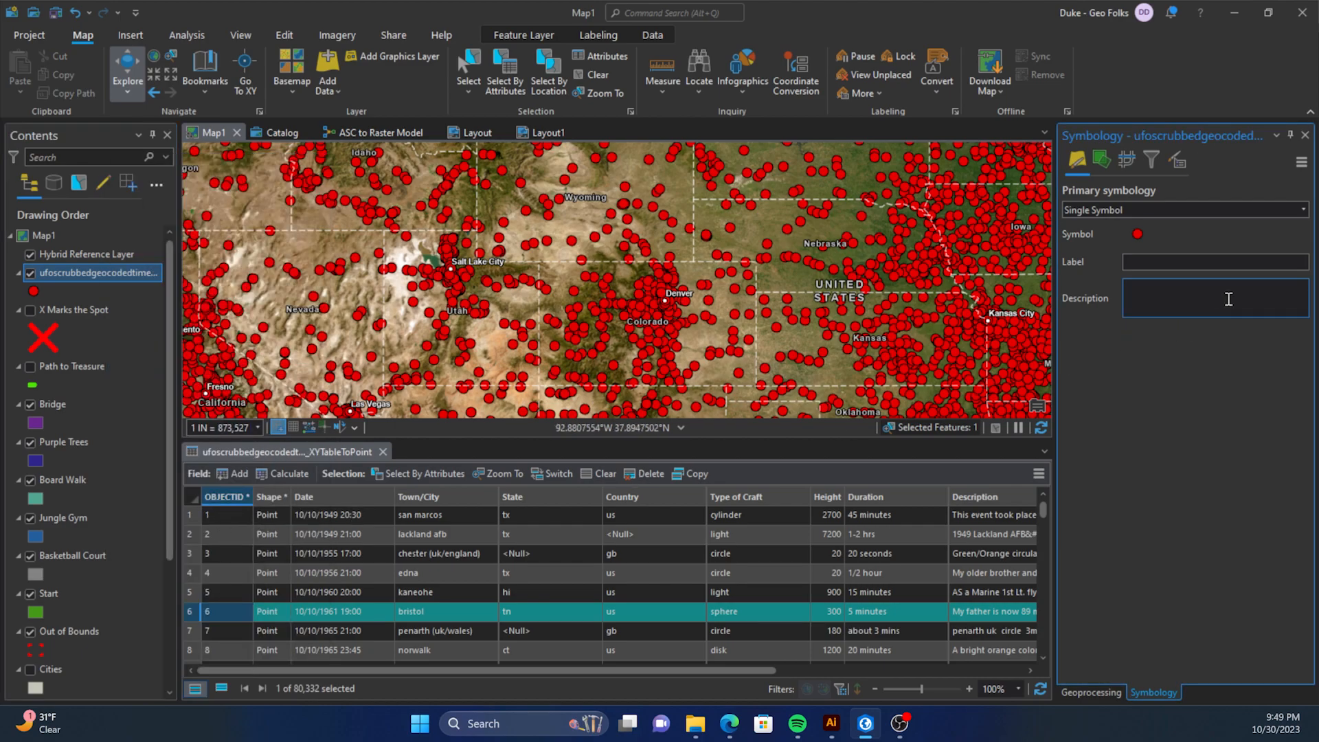
Open the layer's red point symbol for formatting and show the properties of its shape marker layer.
{"action": "left_click", "coordinate": [1139, 231]}
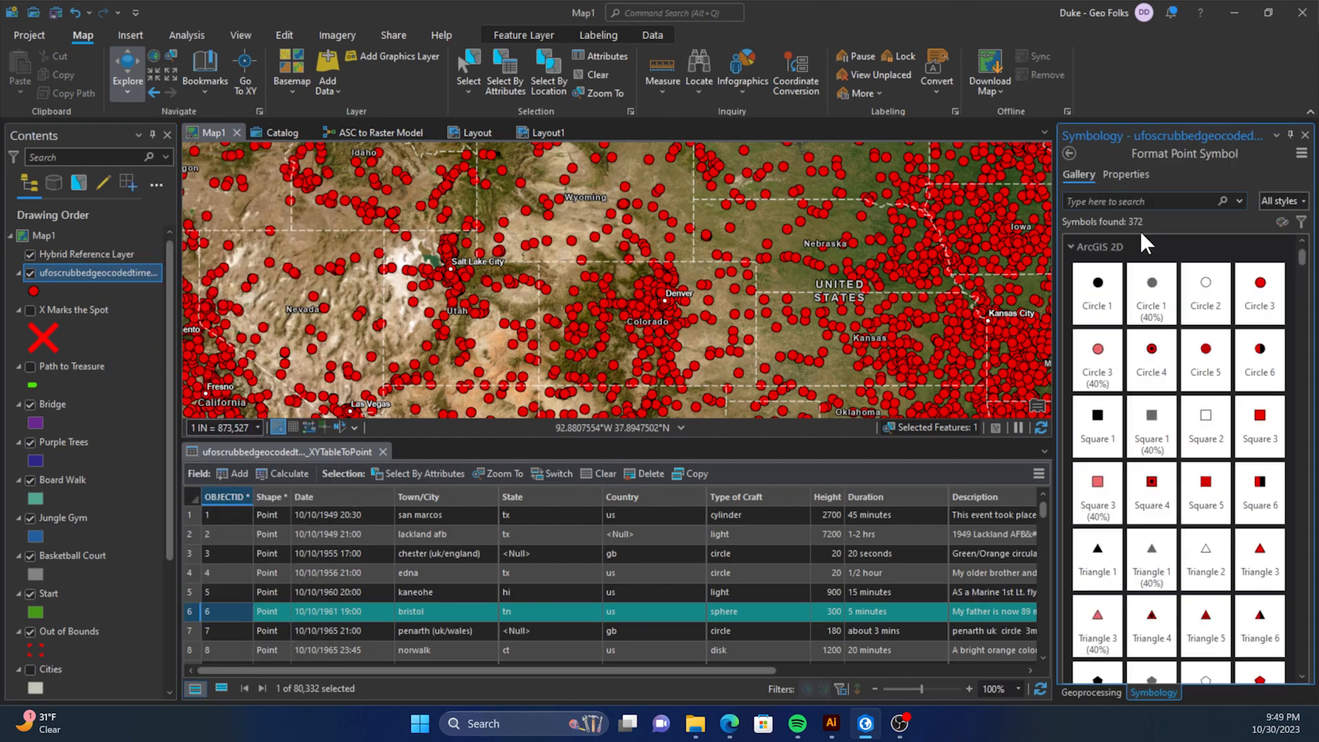
{"action": "left_click", "coordinate": [1127, 174]}
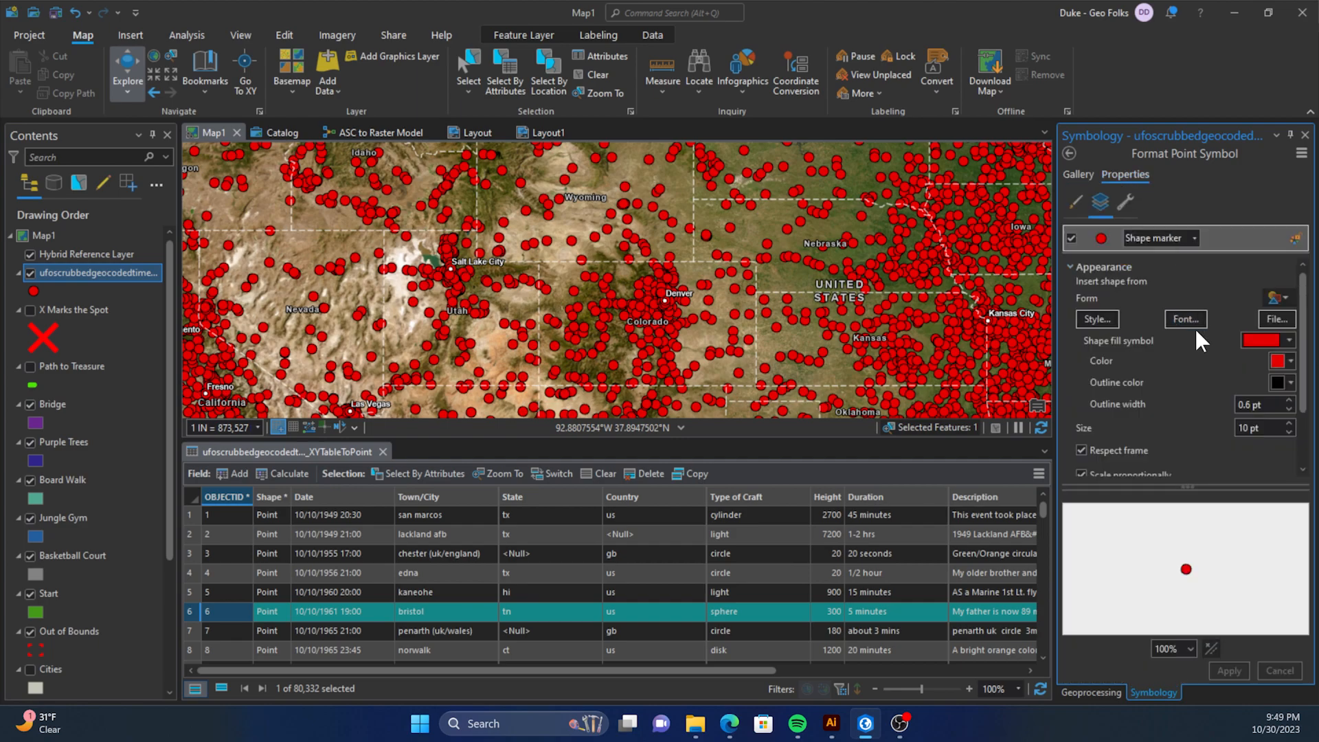
{"action": "left_click", "coordinate": [1075, 201]}
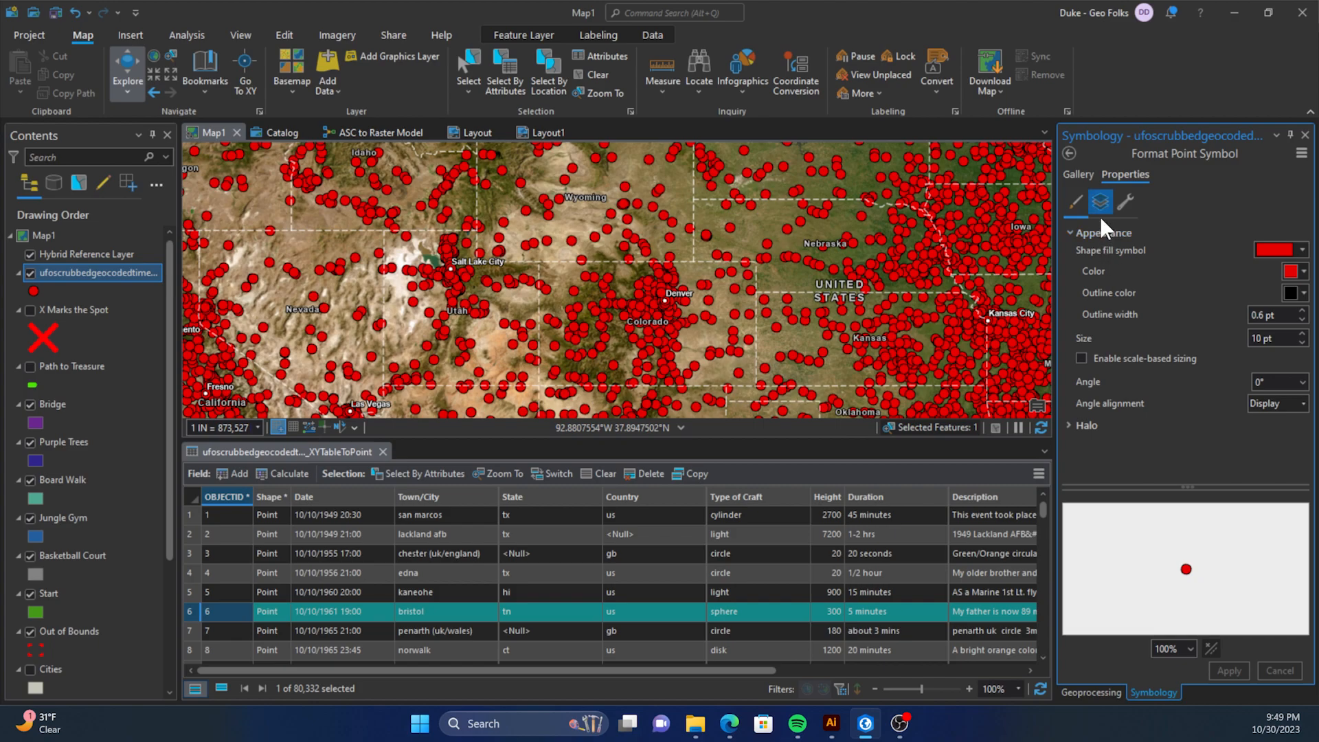
{"action": "left_click", "coordinate": [1100, 217]}
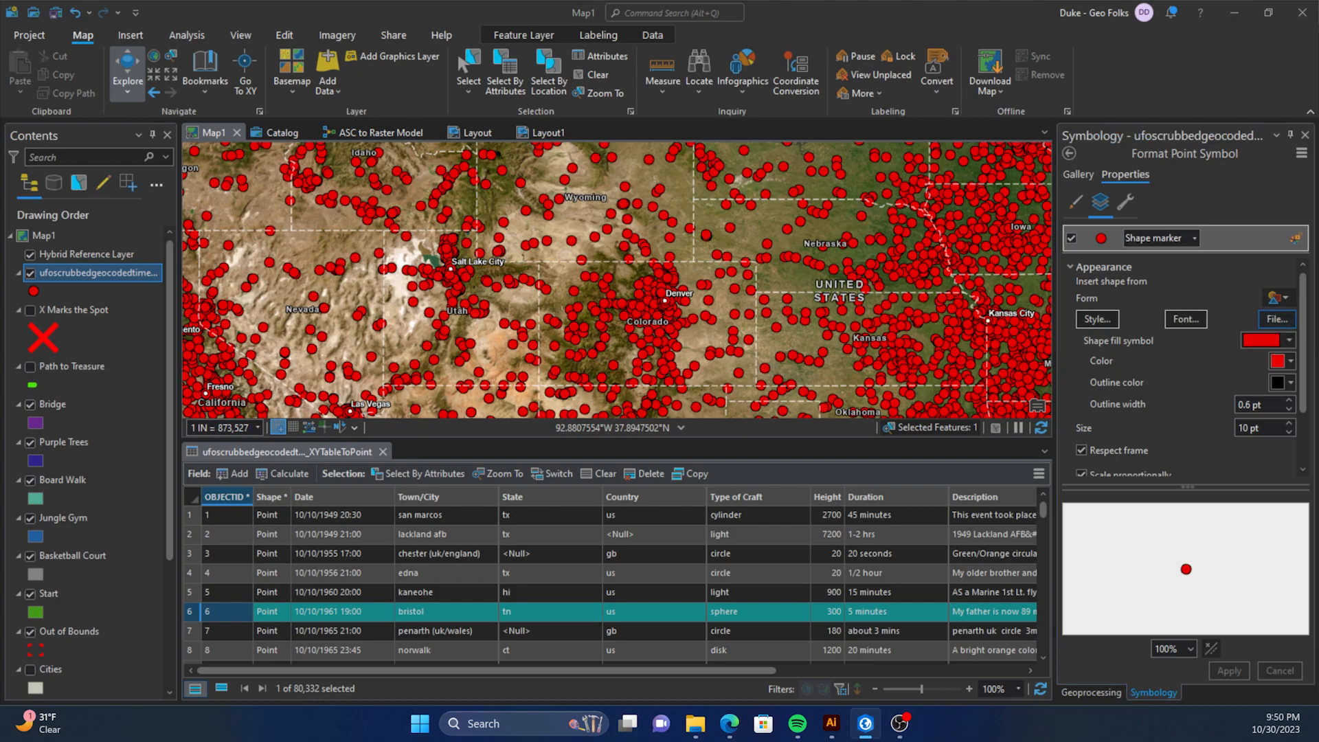
Load Asset 5.svg from the SVG folder as the marker shape and apply it to the layer.
{"action": "left_click_drag", "start_coordinate": [463, 275], "coordinate": [695, 121]}
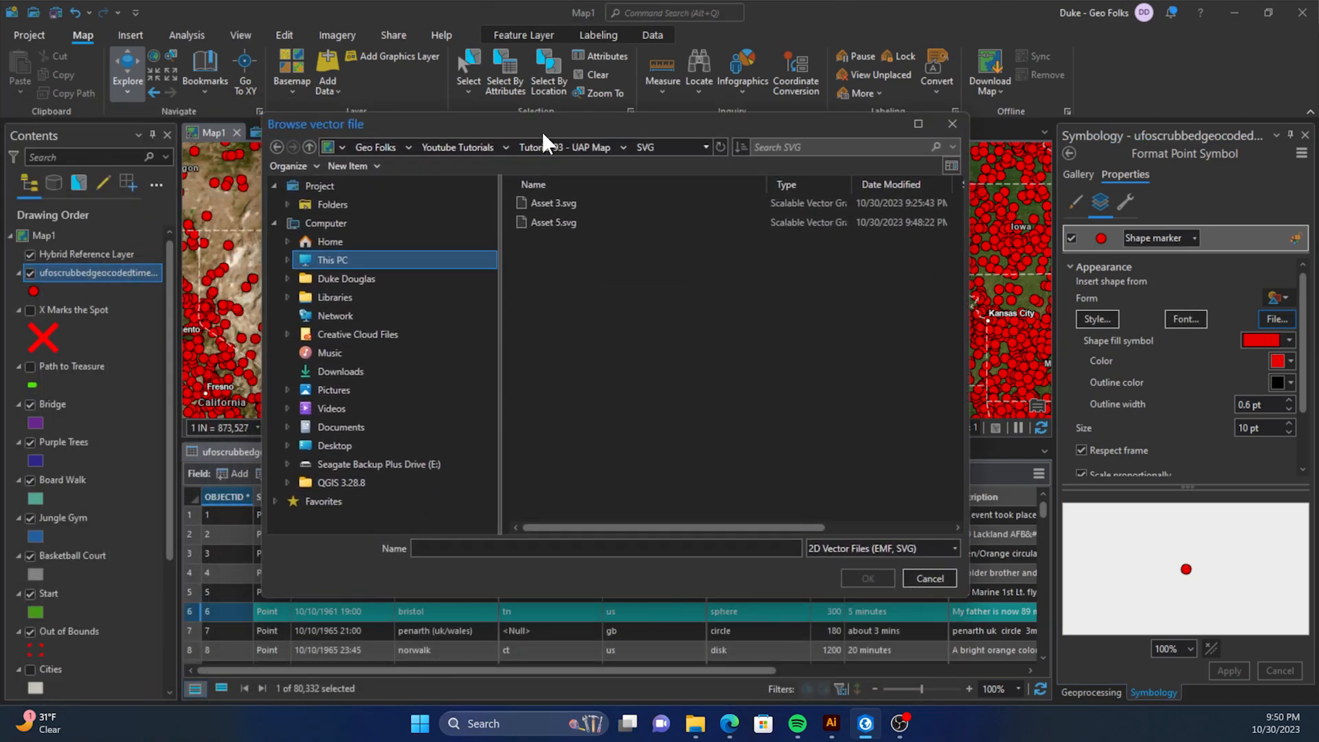
{"action": "left_click", "coordinate": [578, 229]}
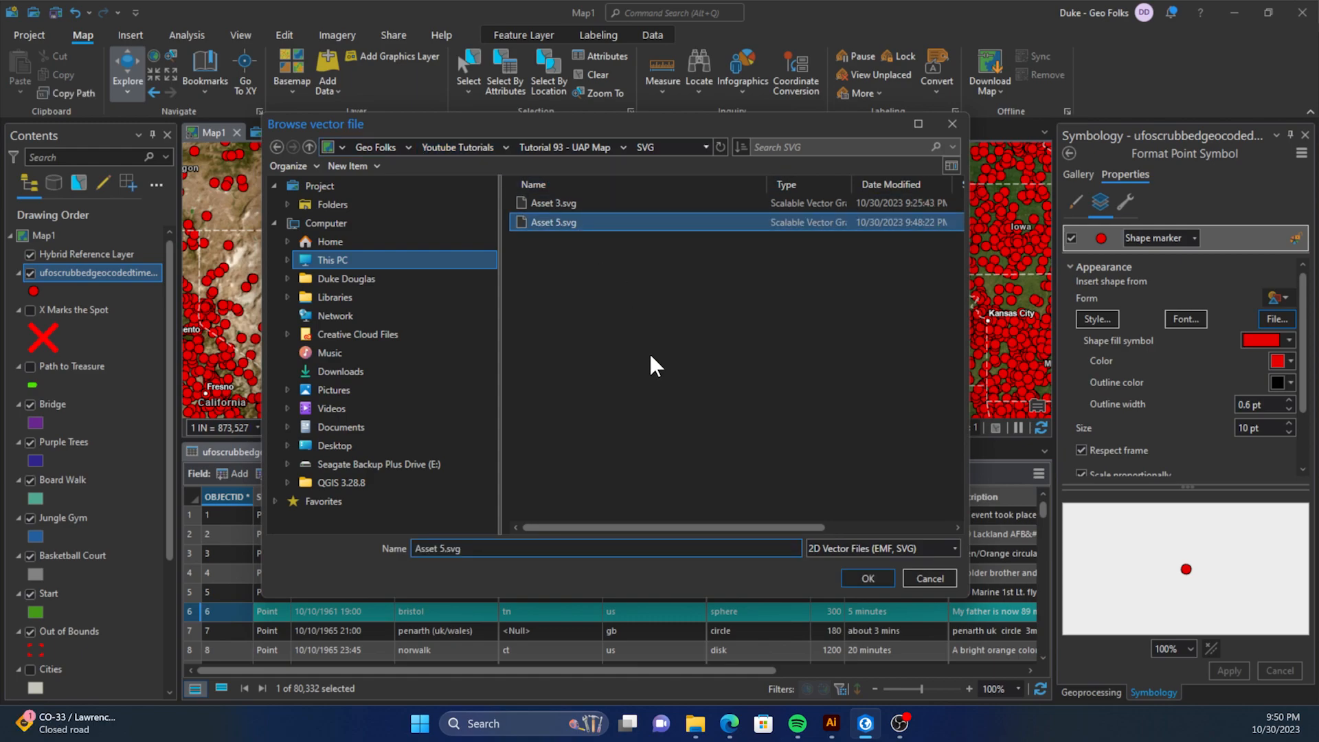
{"action": "left_click", "coordinate": [868, 578]}
{"action": "left_click", "coordinate": [1237, 670]}
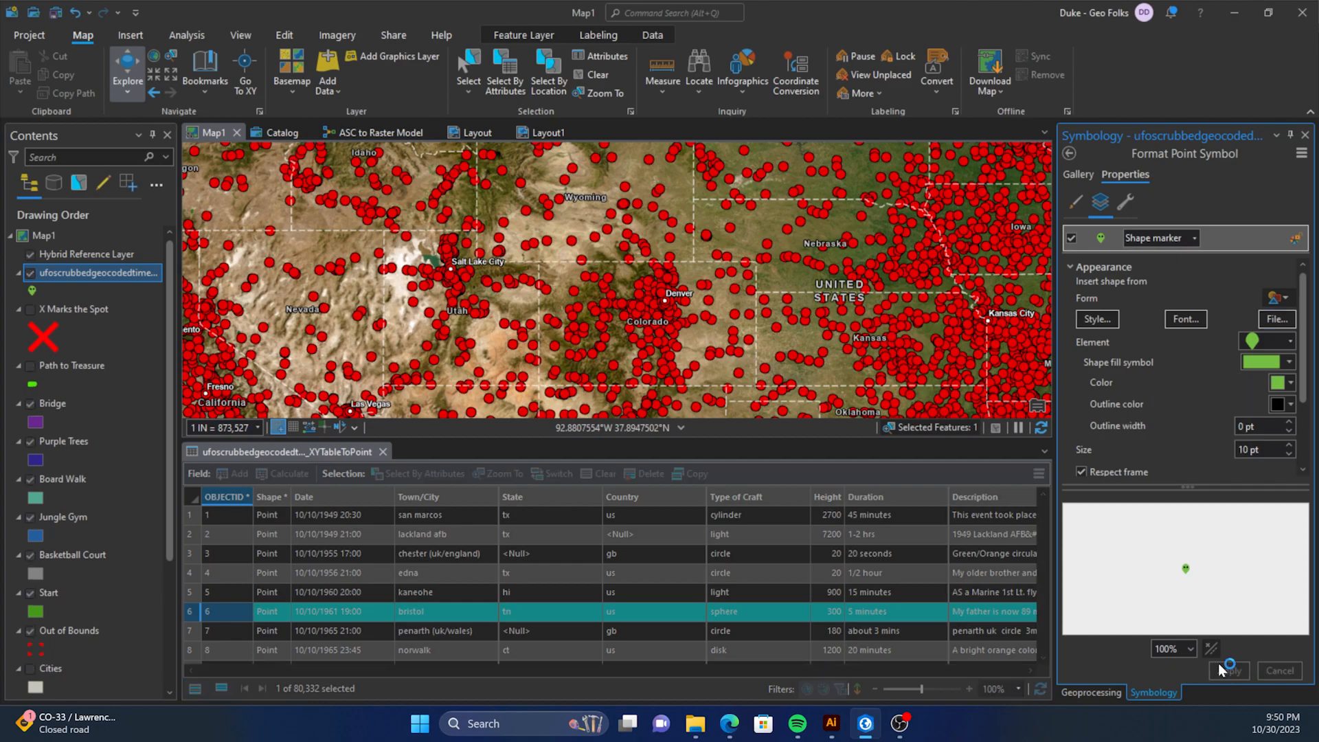
Increase the alien-face marker's size to 17 pt and apply it to the map points.
{"action": "scroll", "coordinate": [590, 316], "scroll_direction": "up", "scroll_amount": 2}
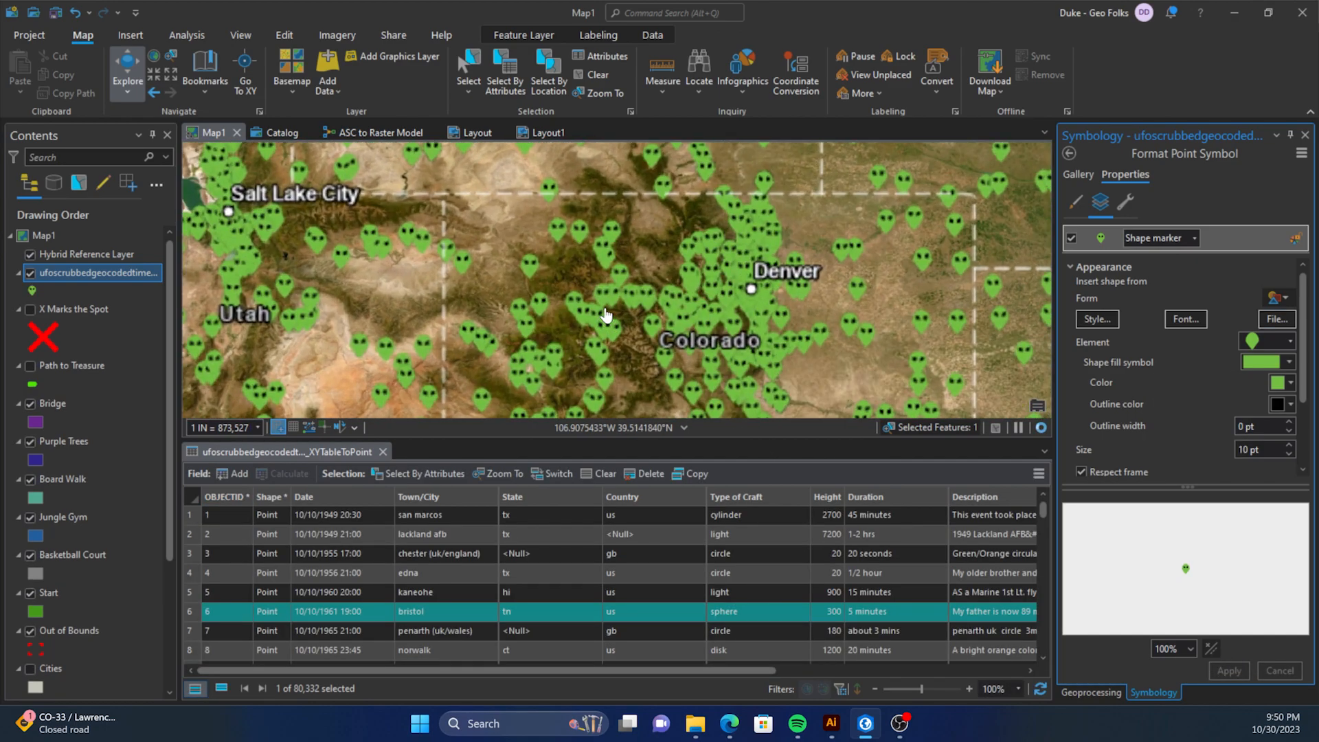
{"action": "double_click", "coordinate": [1290, 445]}
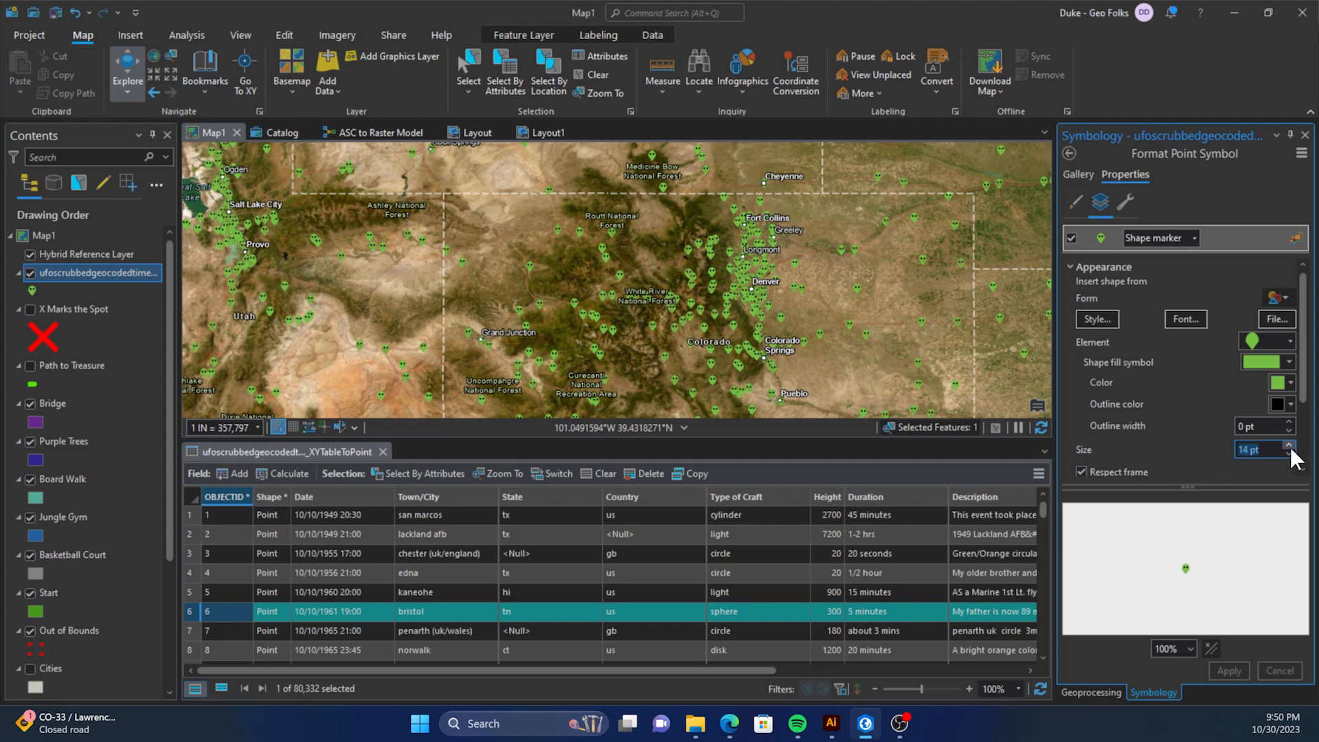
{"action": "left_click", "coordinate": [1290, 446]}
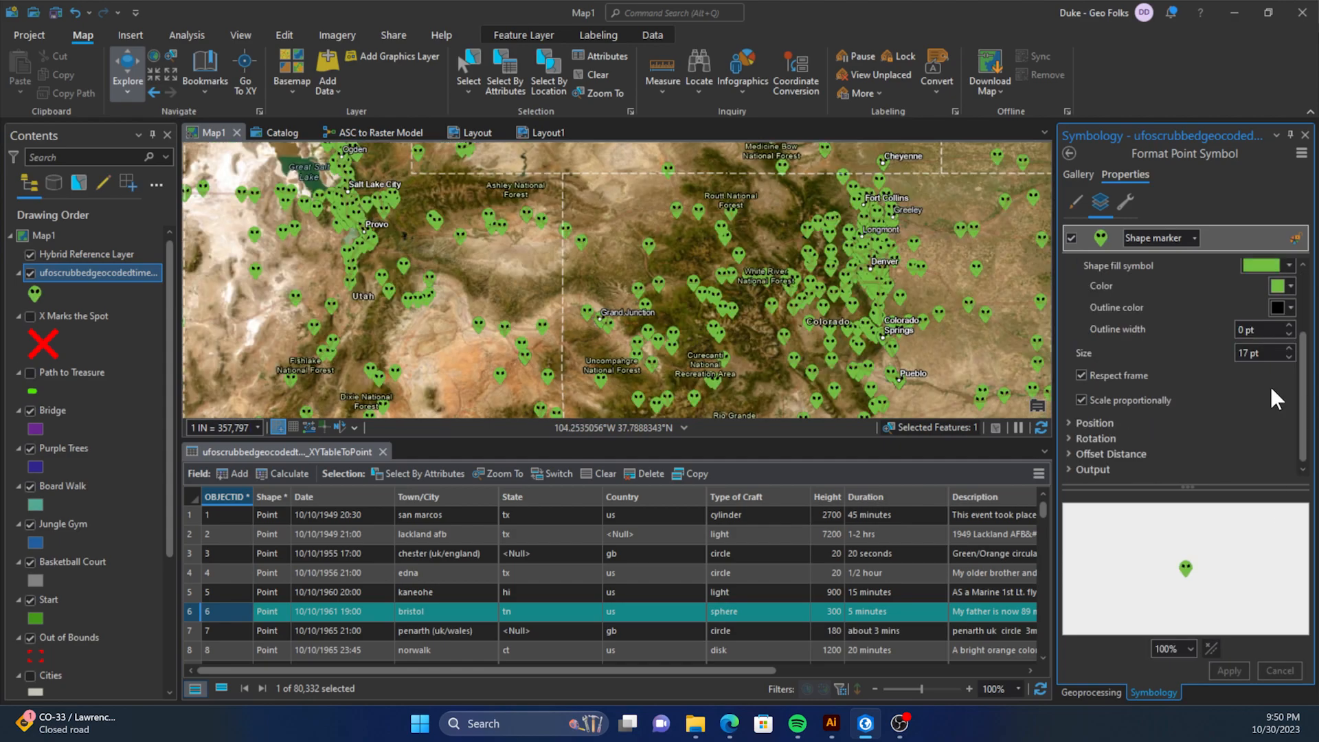
Give the alien-face marker a white outline 1 pt wide and apply the change.
{"action": "scroll", "coordinate": [1249, 372], "scroll_direction": "up", "scroll_amount": 1}
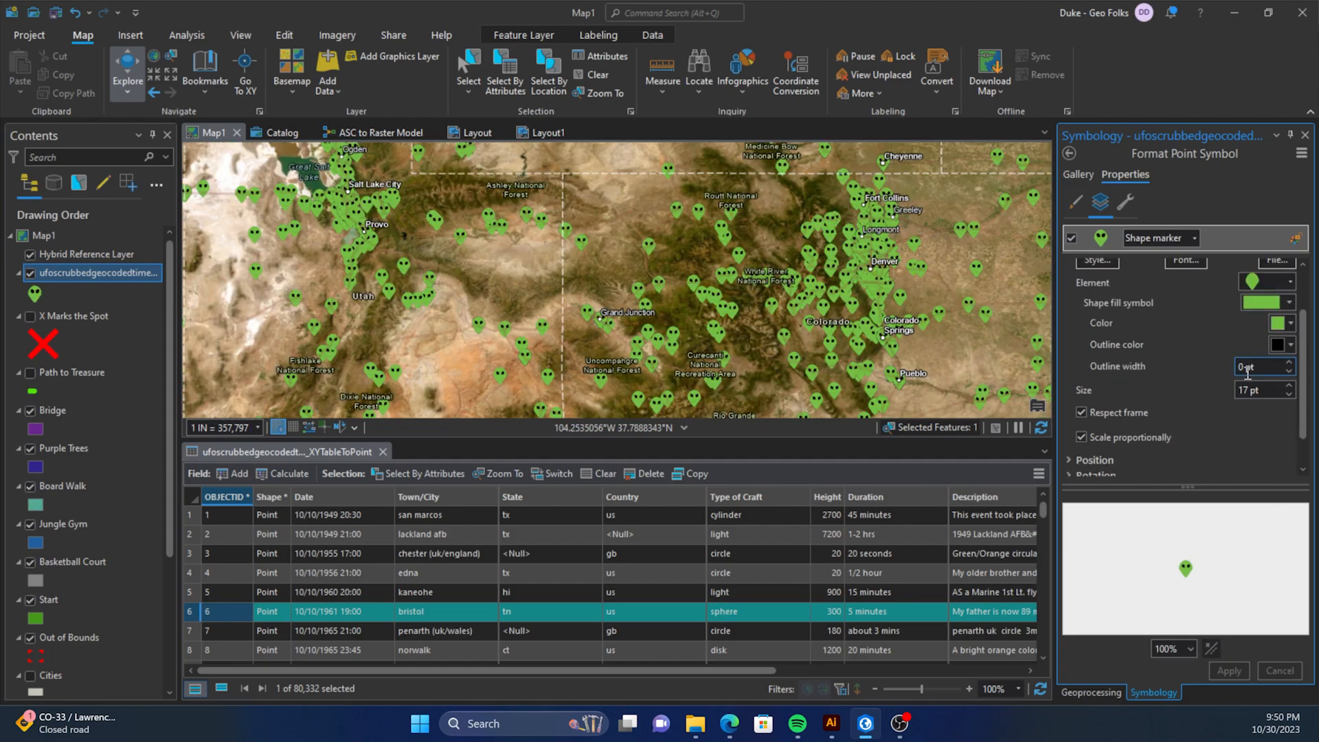
{"action": "left_click", "coordinate": [1287, 347]}
{"action": "left_click", "coordinate": [1126, 398]}
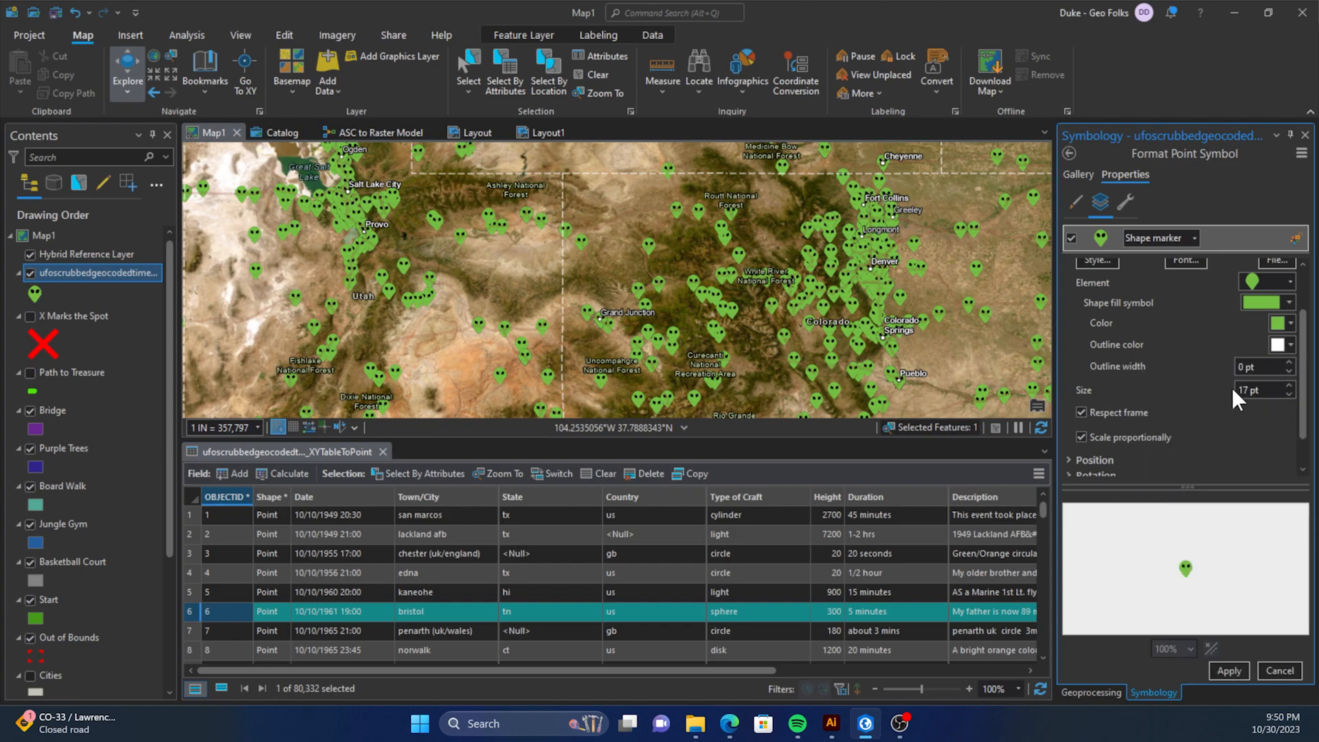
{"action": "left_click", "coordinate": [1289, 362]}
{"action": "left_click", "coordinate": [1229, 666]}
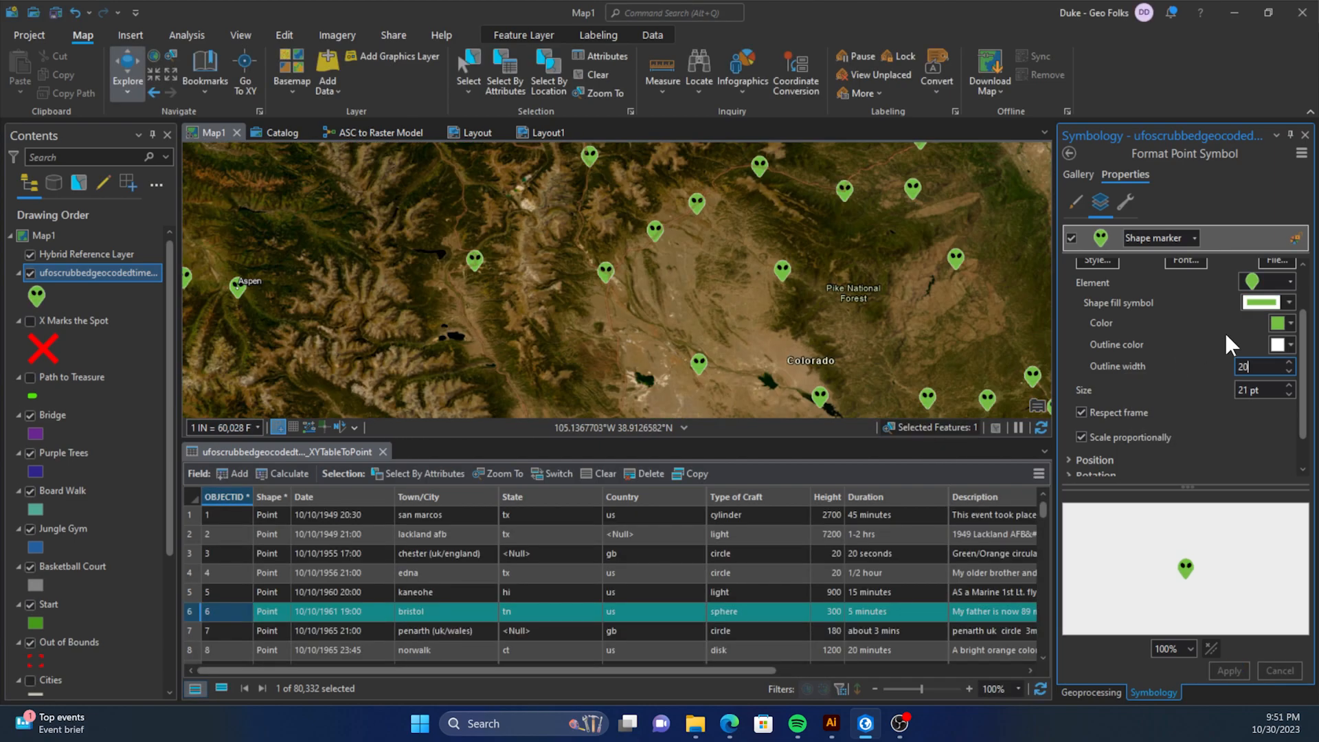
Set the marker's outline width to 20 pt and its size to 21 pt, apply them, and check the markers around Colorado.
{"action": "left_click", "coordinate": [1185, 385]}
{"action": "left_click", "coordinate": [1239, 672]}
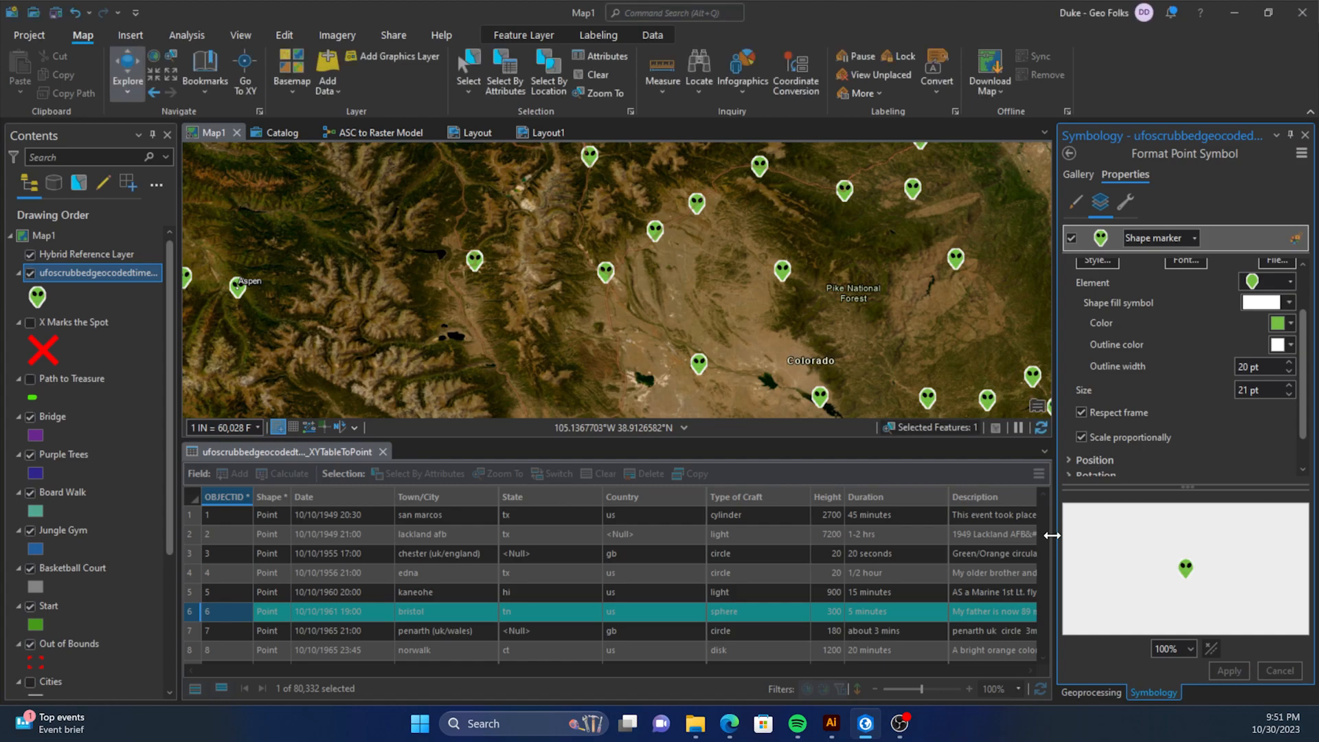
{"action": "scroll", "coordinate": [759, 270], "scroll_direction": "up", "scroll_amount": 3}
{"action": "scroll", "coordinate": [825, 267], "scroll_direction": "down", "scroll_amount": 4}
{"action": "scroll", "coordinate": [1135, 360], "scroll_direction": "down", "scroll_amount": 1}
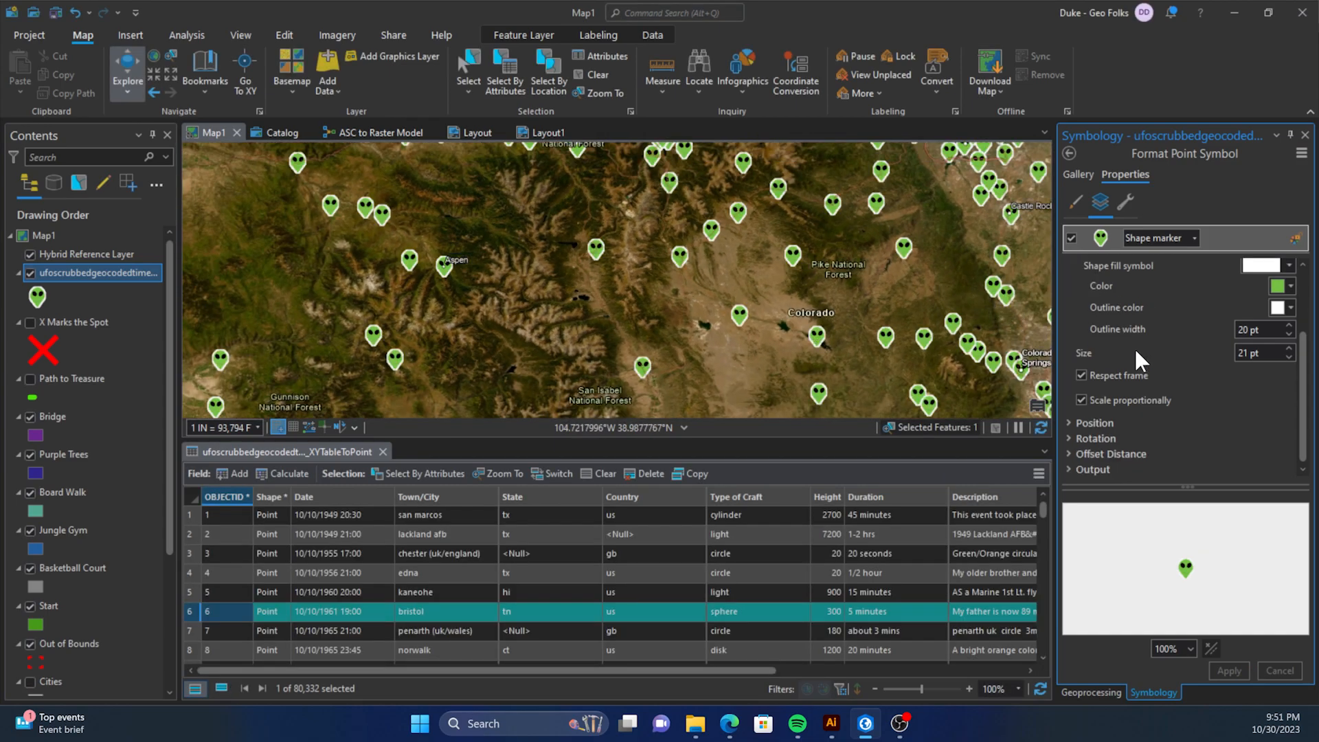
{"action": "scroll", "coordinate": [749, 289], "scroll_direction": "down", "scroll_amount": 2}
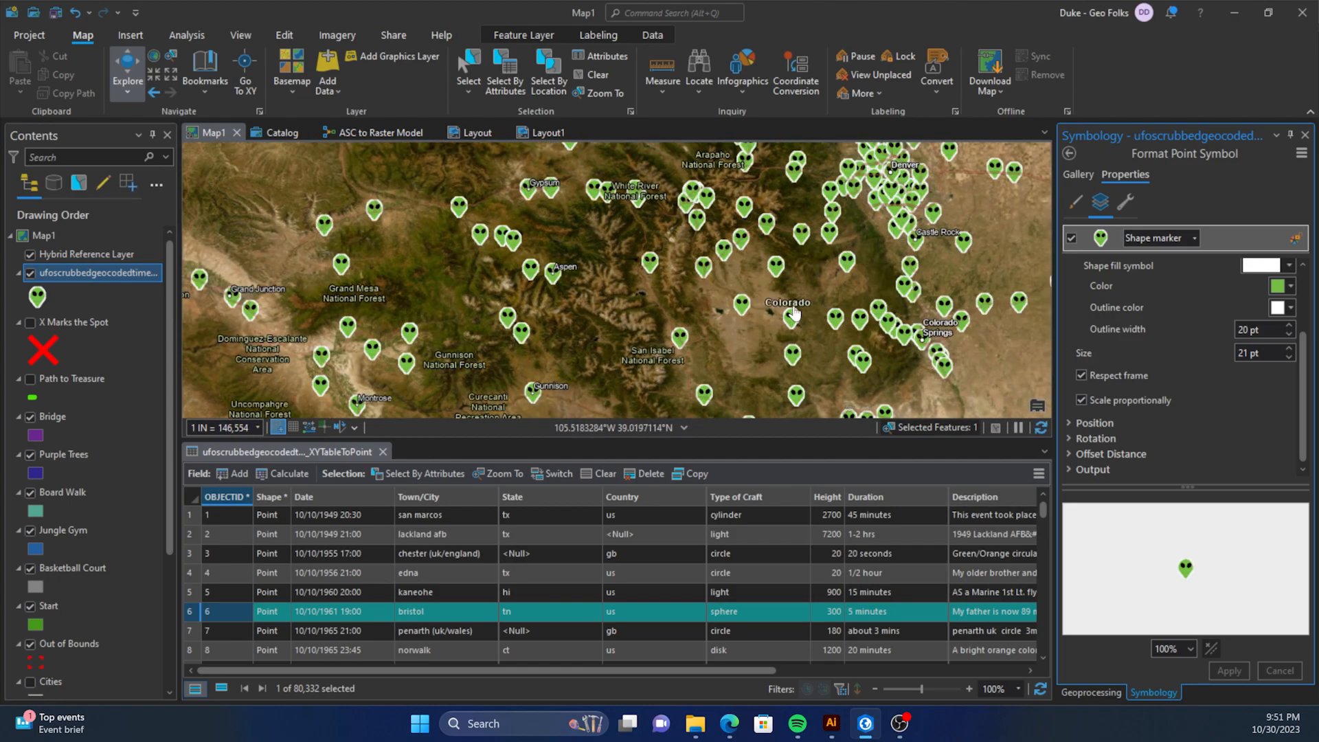
{"action": "scroll", "coordinate": [653, 268], "scroll_direction": "down", "scroll_amount": 2}
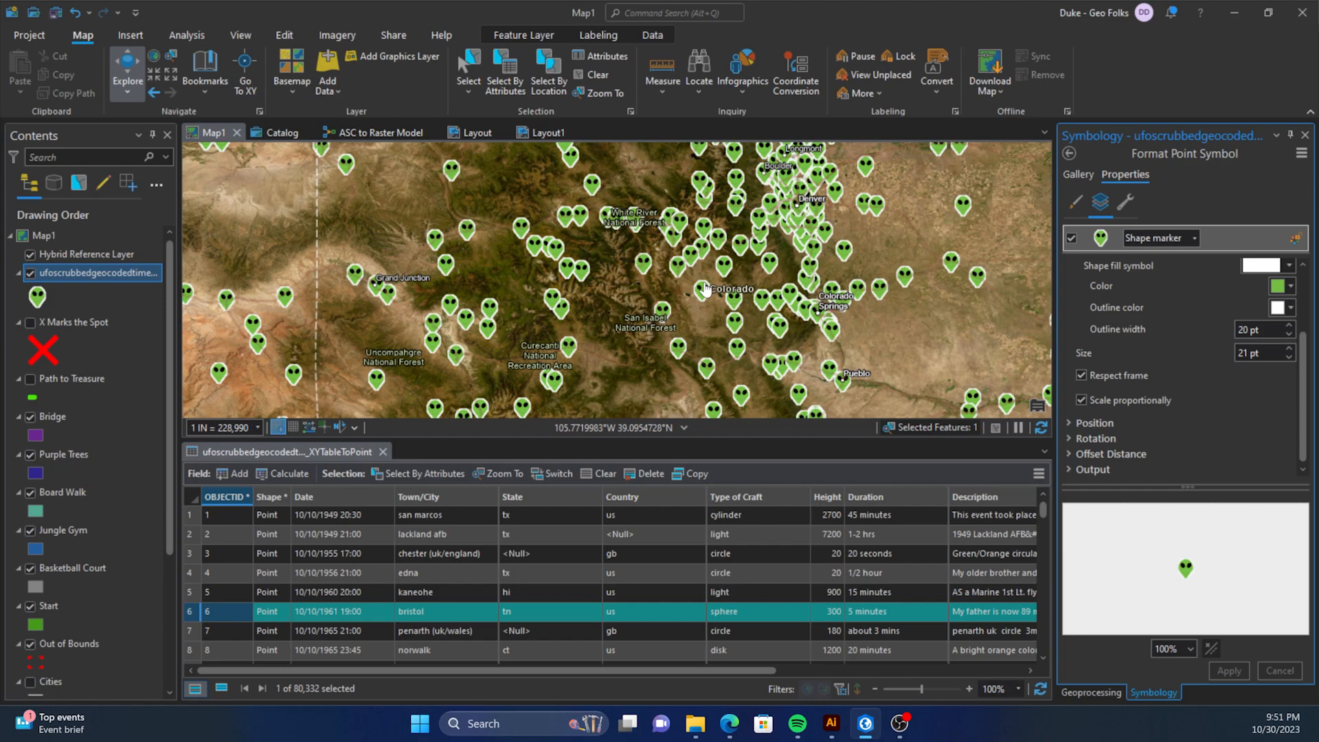